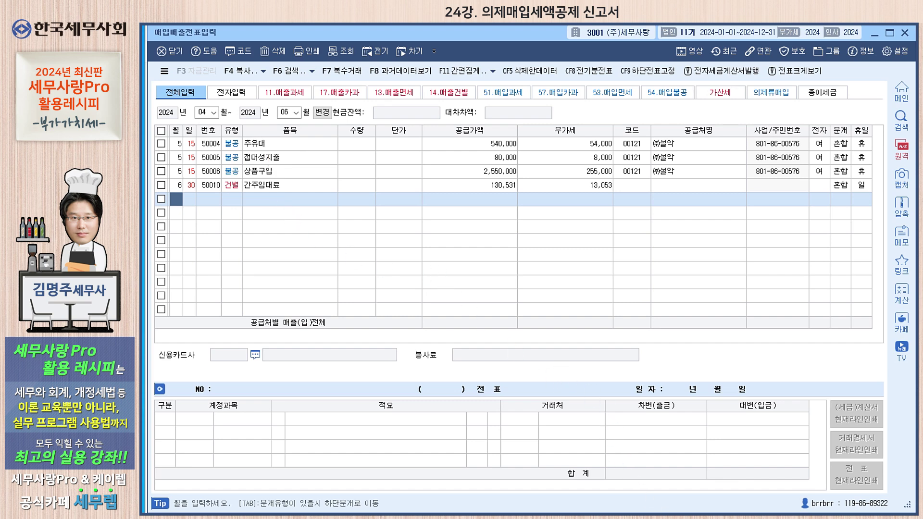
mouse_move(721, 518)
click(871, 36)
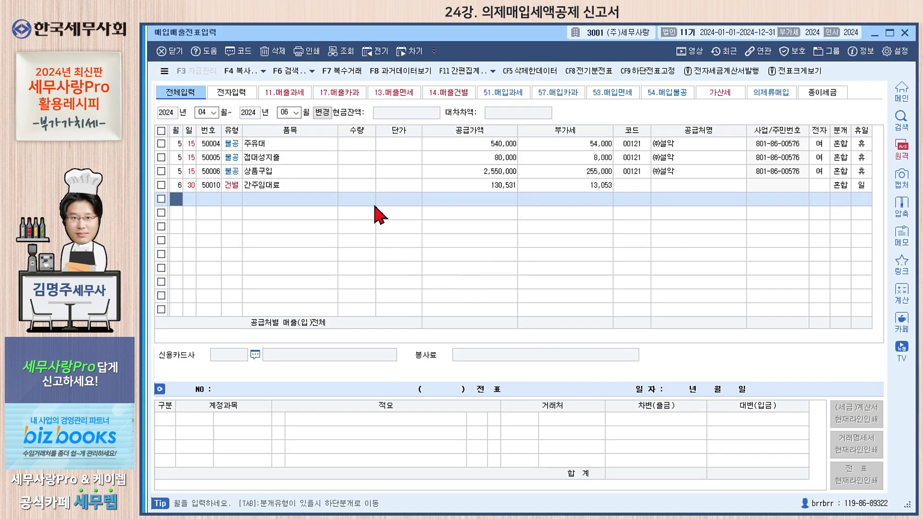
click(490, 73)
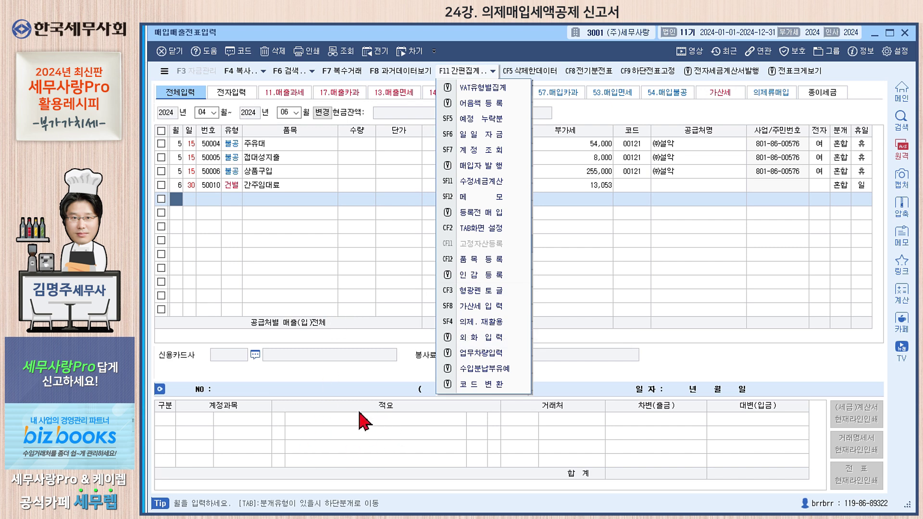
click(322, 423)
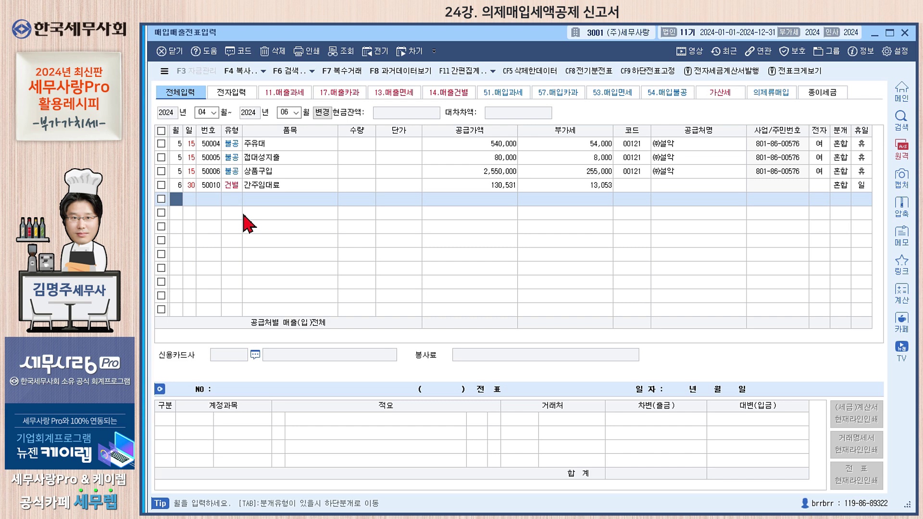
- Start a new purchase entry dated June 30 with VAT type 53 (면세) and the item name 수산물
key(Return)
key(Return)
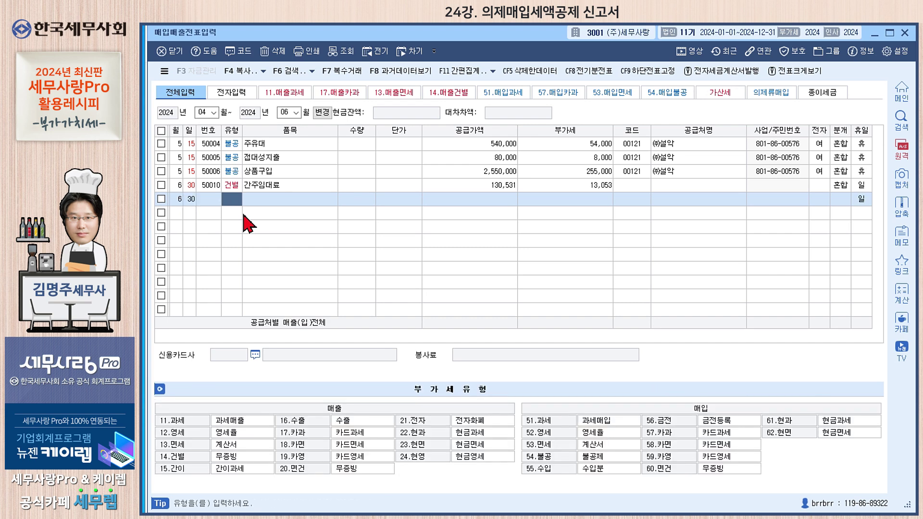
text(53)
key(Return)
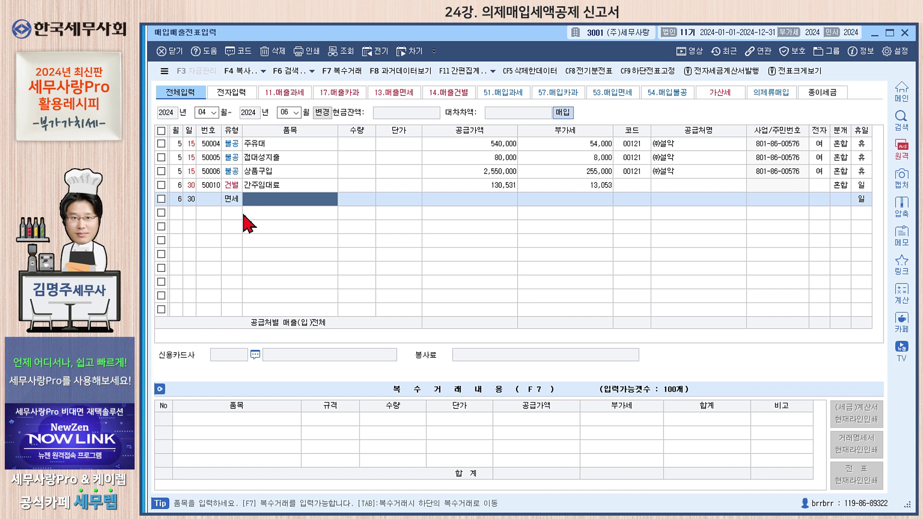
text(수산물)
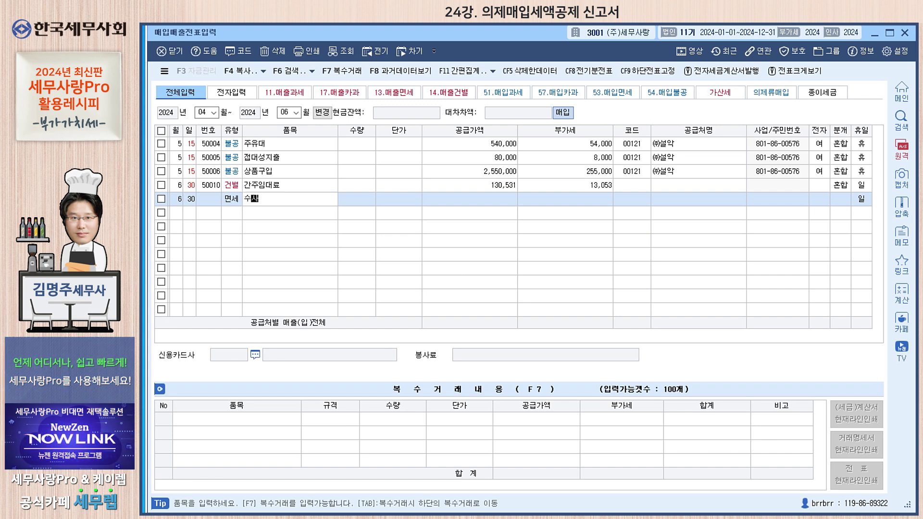
key(Return)
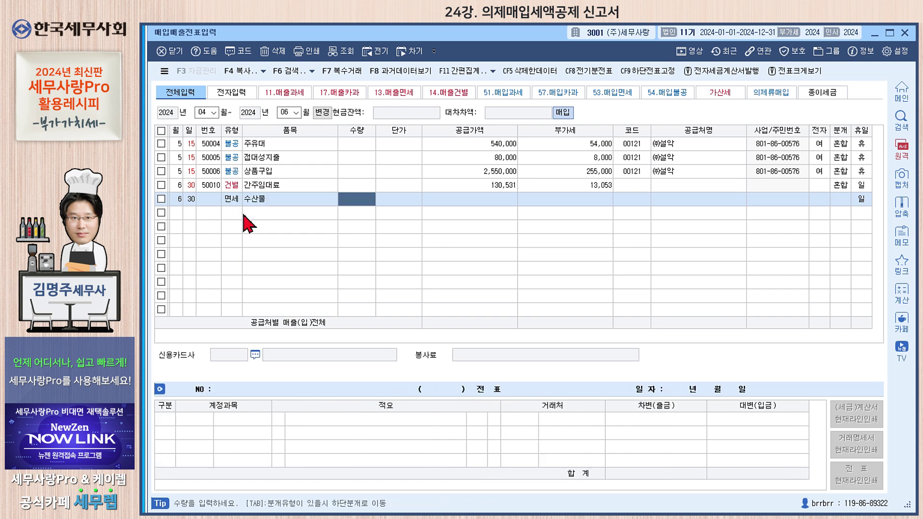
- Set the supply amount of the 수산물 entry to 80,519,000, leaving quantity and unit price blank
key(Return)
key(Return)
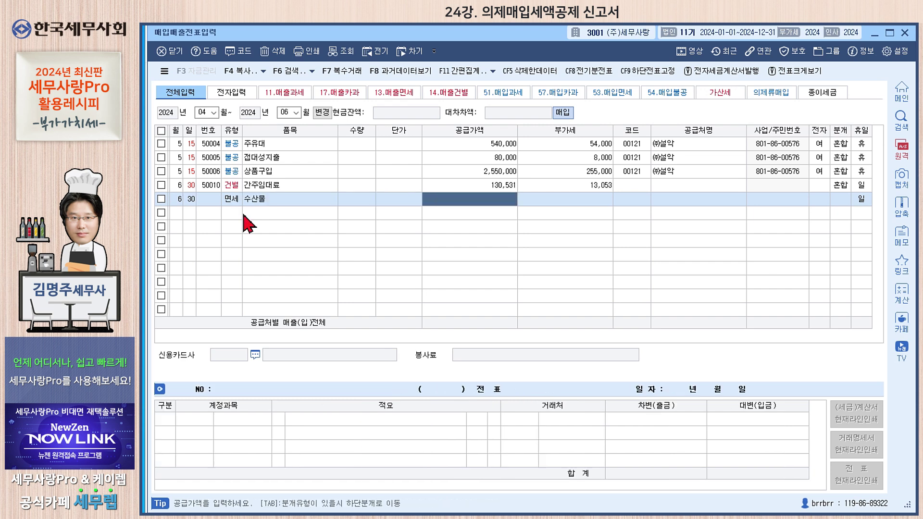
text(80,519,)
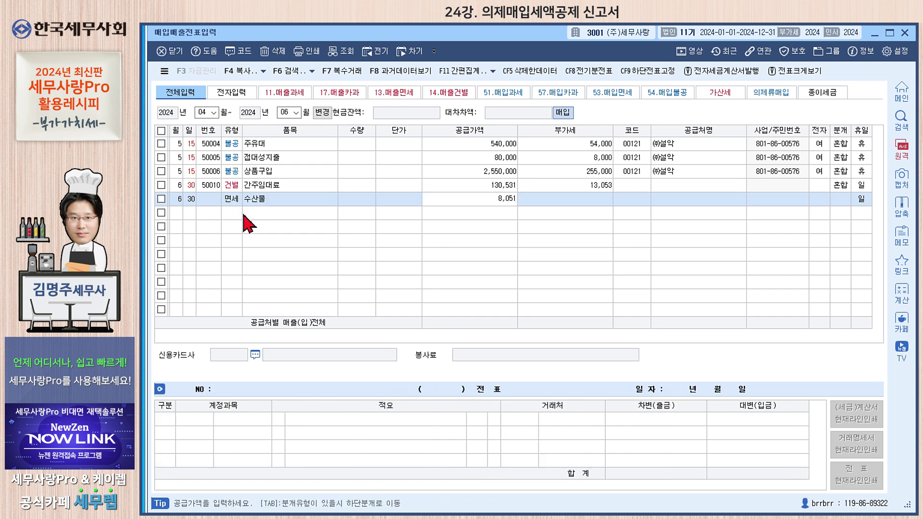
text(000)
key(Return)
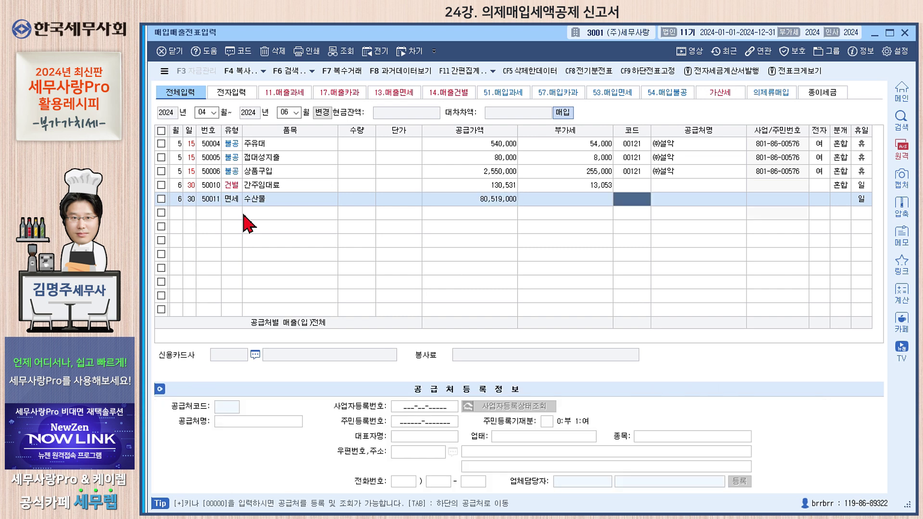
- Look up suppliers matching 일조 and assign 일조수산 to the 수산물 entry
text(일조)
key(Return)
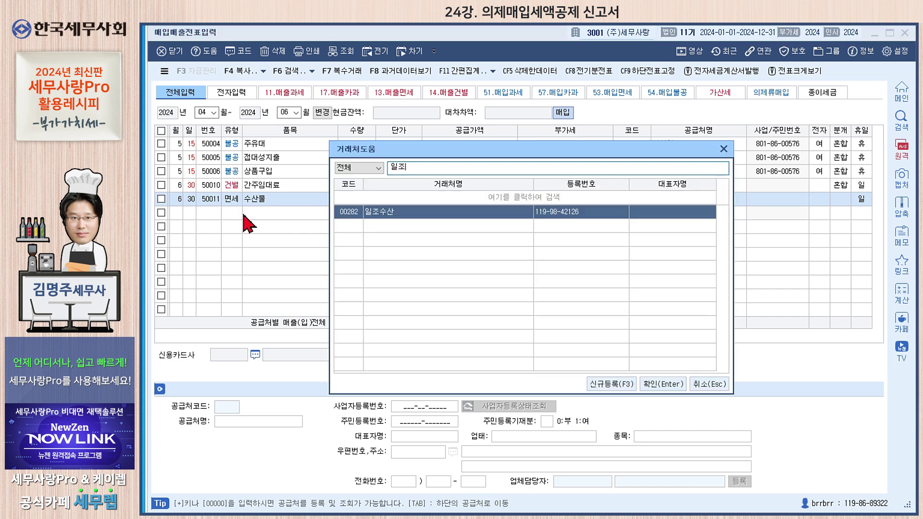
key(Return)
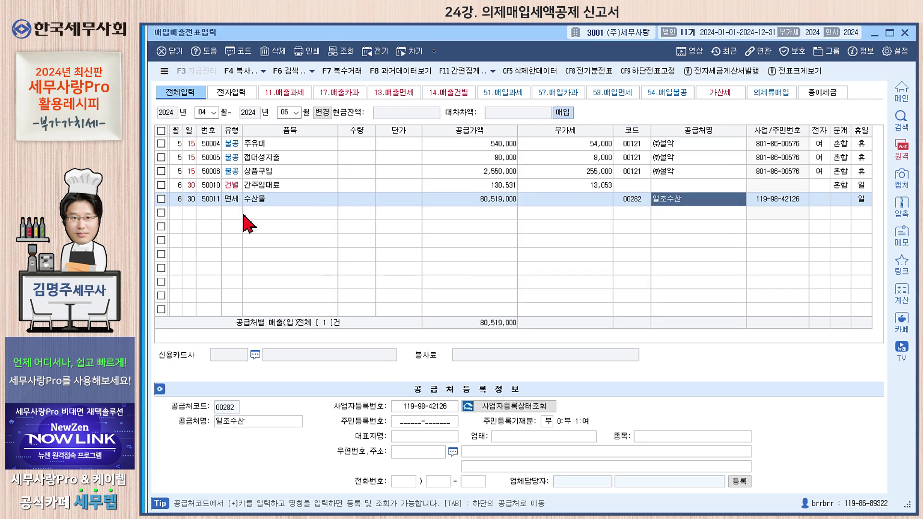
key(Return)
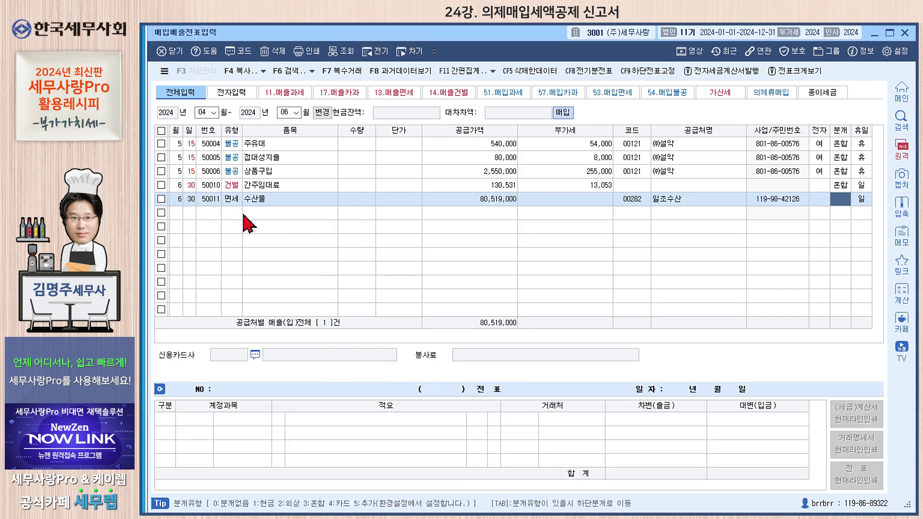
- Mark the 수산물 entry as an electronic invoice (여) and set its journal type to 3 (혼합)
key(Left)
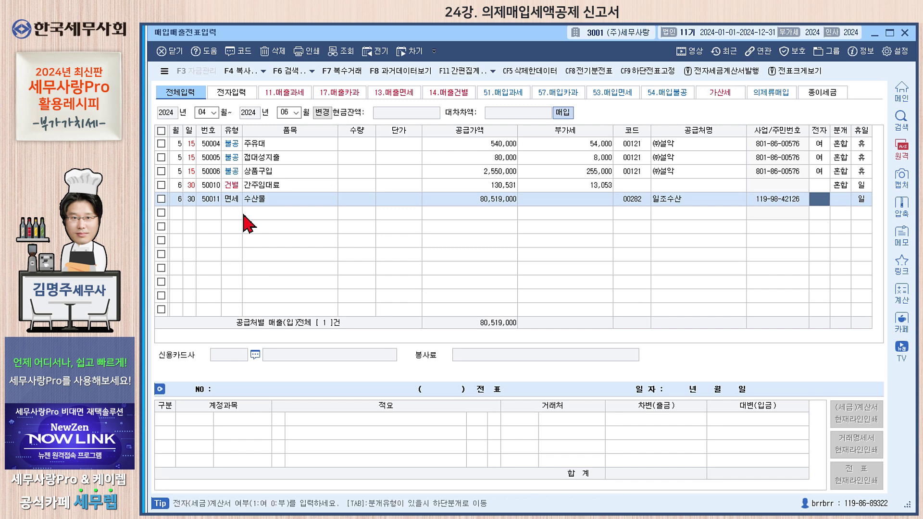
text(1)
key(Return)
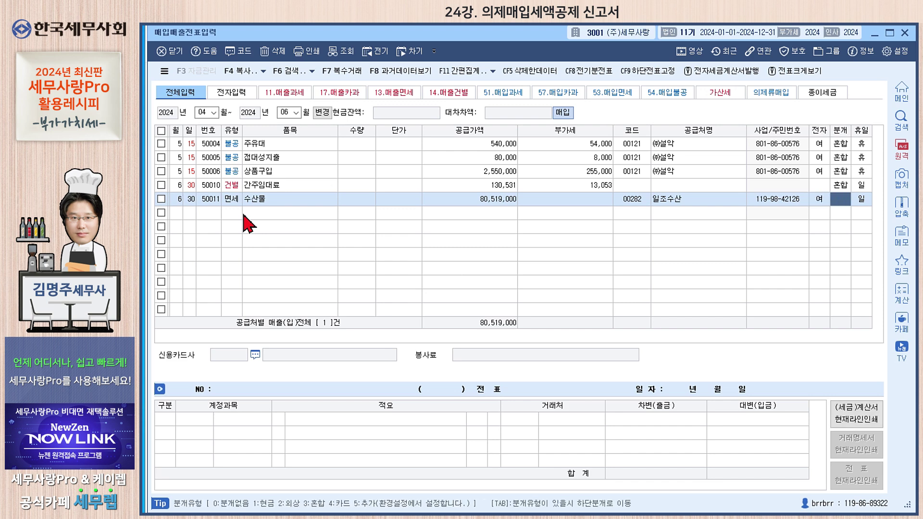
text(3)
key(Return)
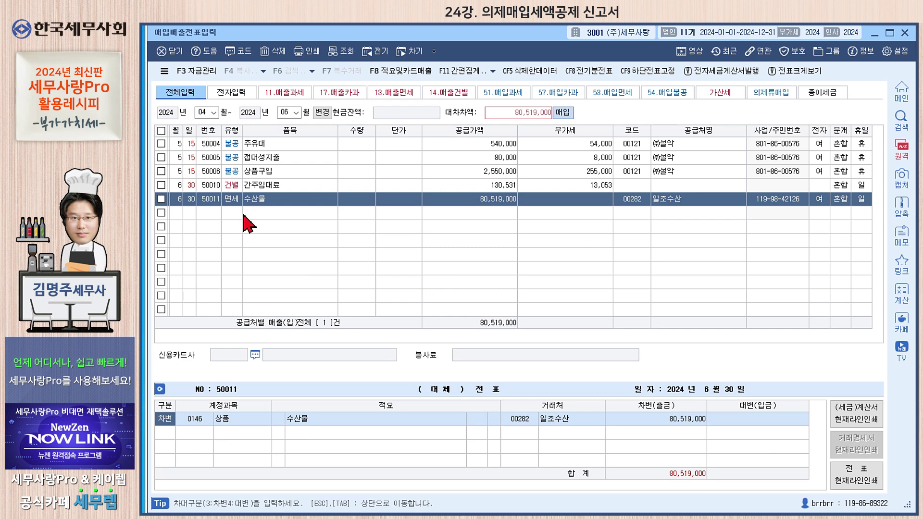
- Add a credit line to the 수산물 journal with account 251 외상매입금 for 80,519,000 and save the voucher
key(Return)
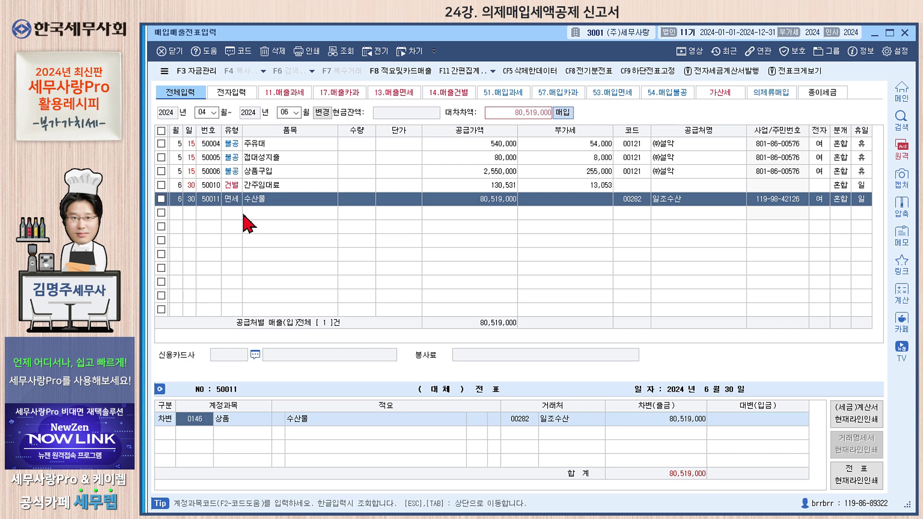
key(Down)
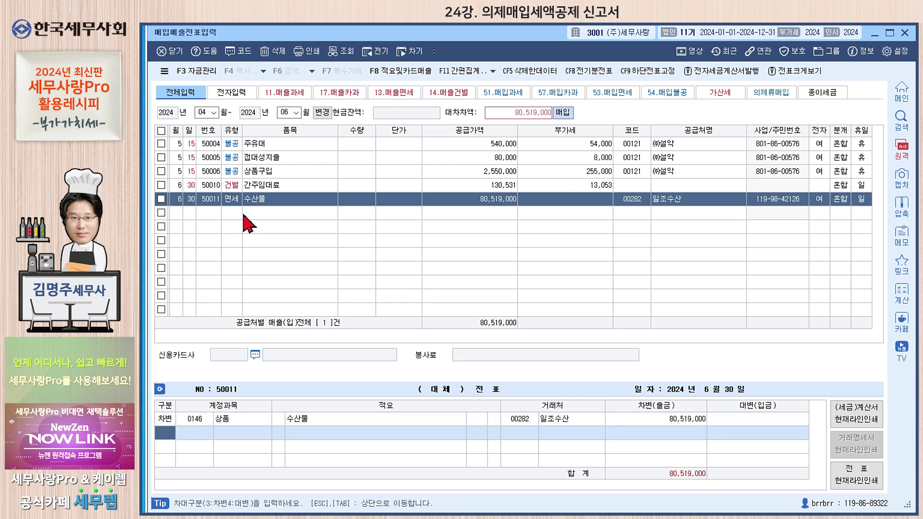
text(4)
key(Return)
text(251)
key(Return)
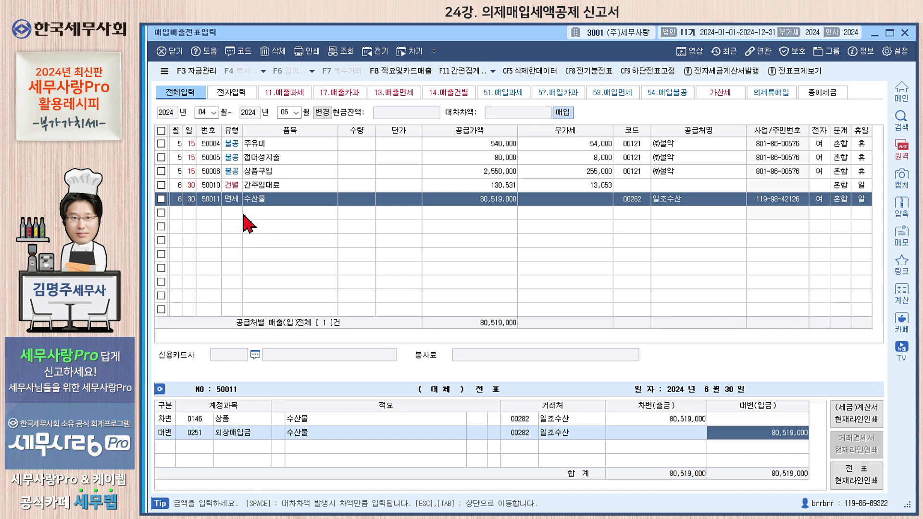
key(Return)
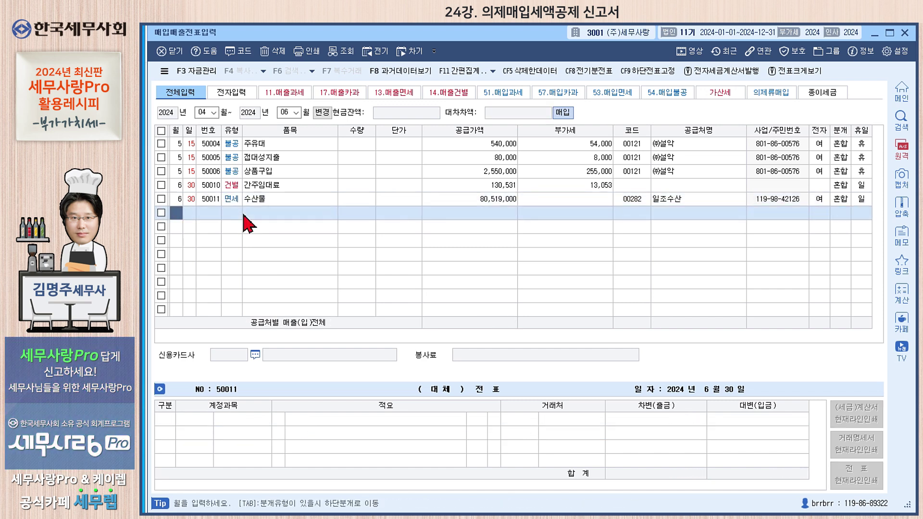
- Set the summary code of the 수산물 entry's debit line (상품) to 06 의제매입세액공제신고서 반영분
click(283, 201)
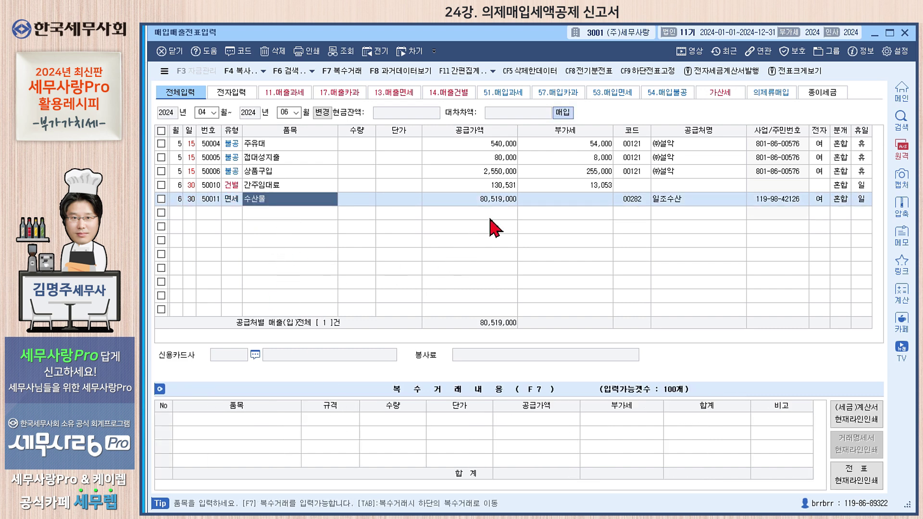
click(489, 199)
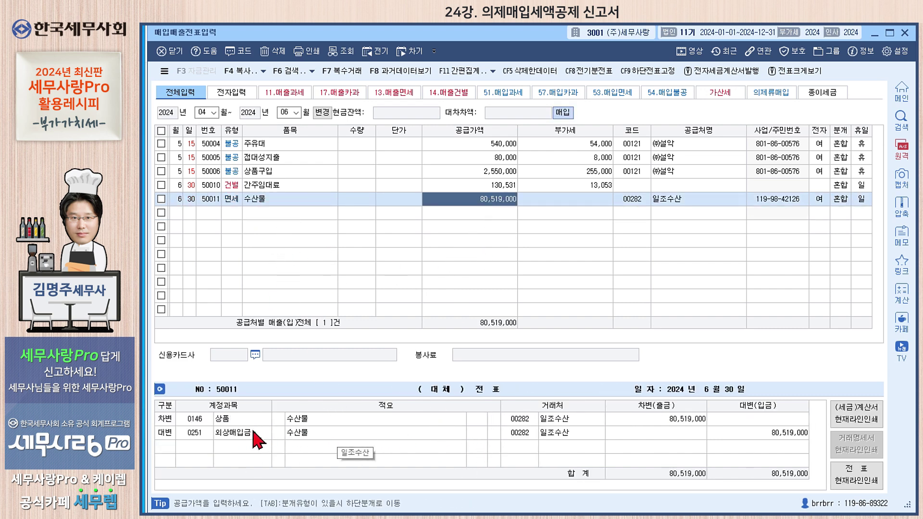
click(281, 419)
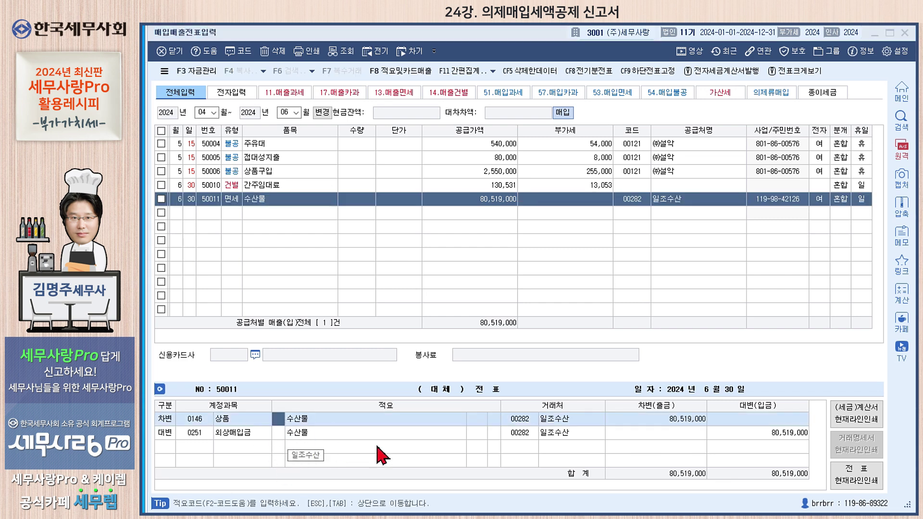
key(F2)
click(470, 268)
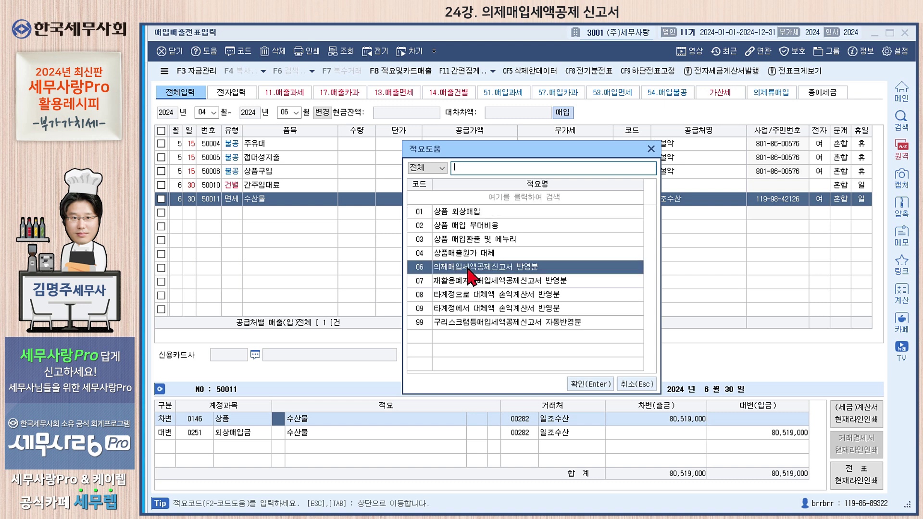
click(572, 382)
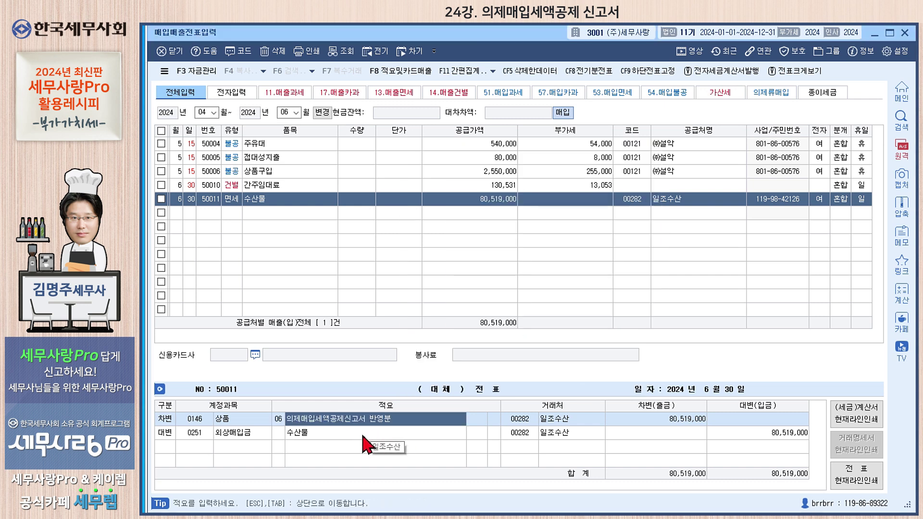
- Start another purchase entry dated June 30 with VAT type 53 (면세) and the item name 농산물
click(186, 215)
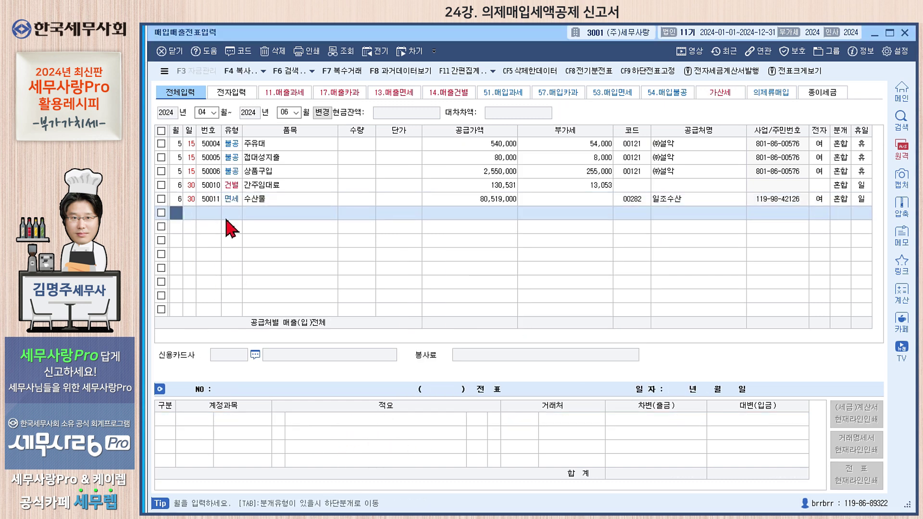
text(6)
key(Return)
text(30)
key(Return)
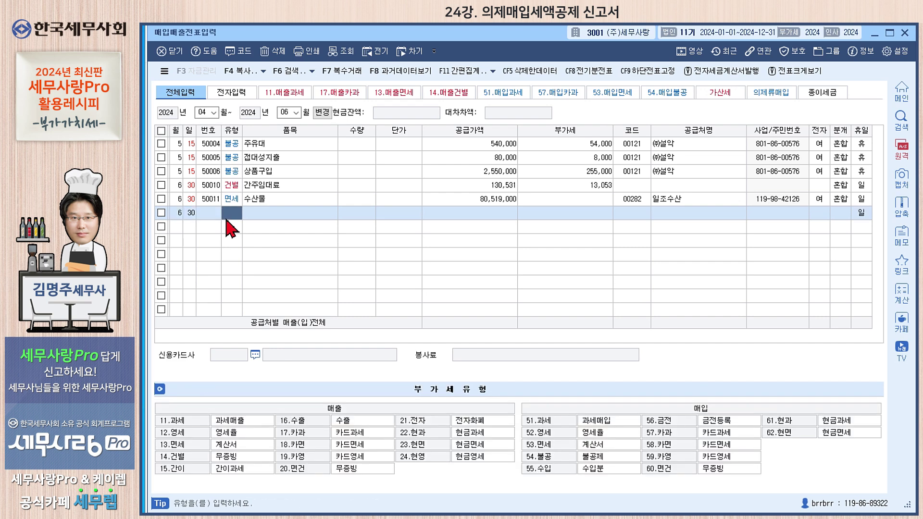
text(53)
key(Return)
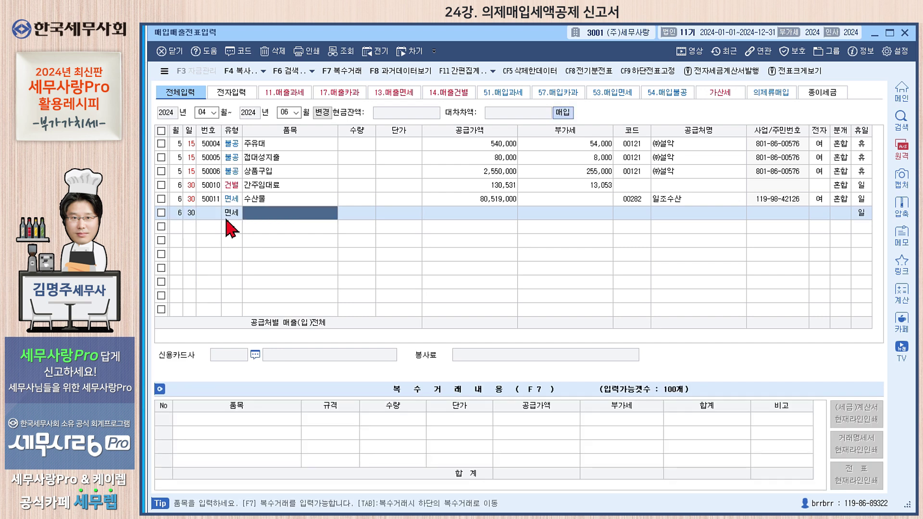
text(름)
key(Return)
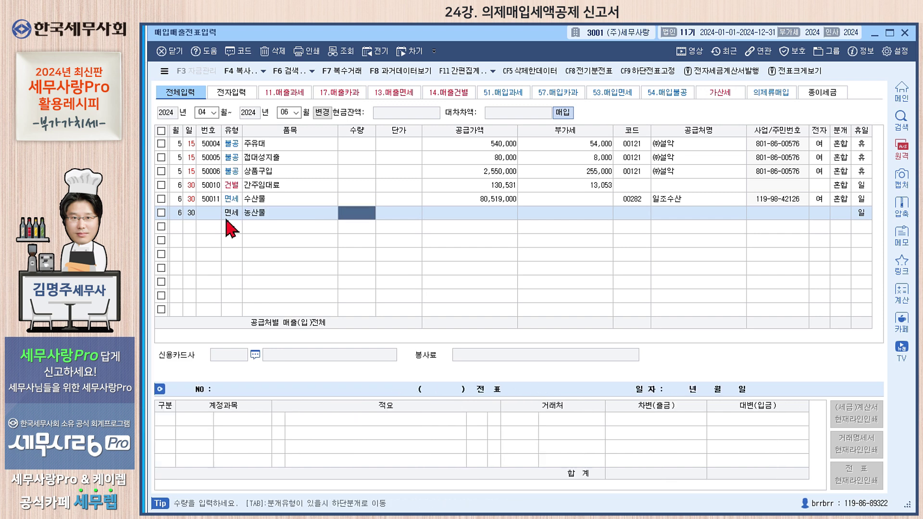
- Set the supply amount of the 농산물 entry to 20,000,000, leaving quantity and unit price blank
key(Return)
key(Return)
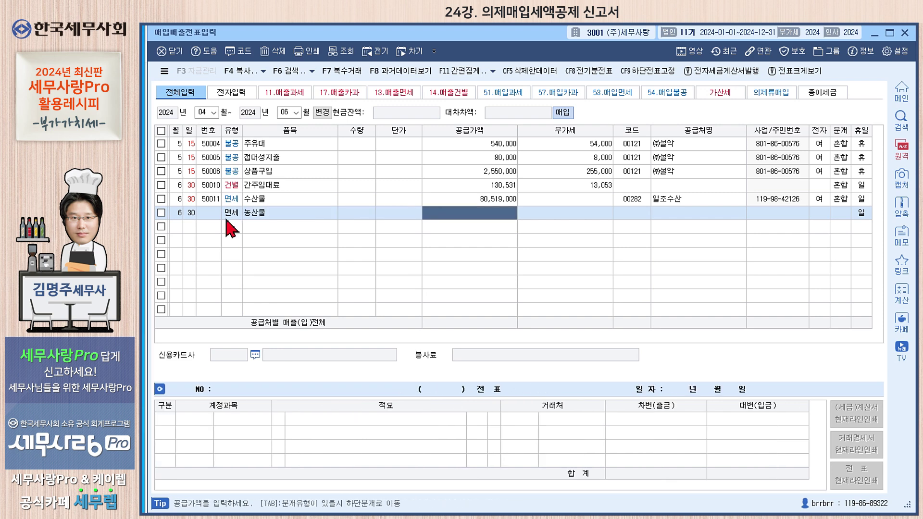
text(20,000,000)
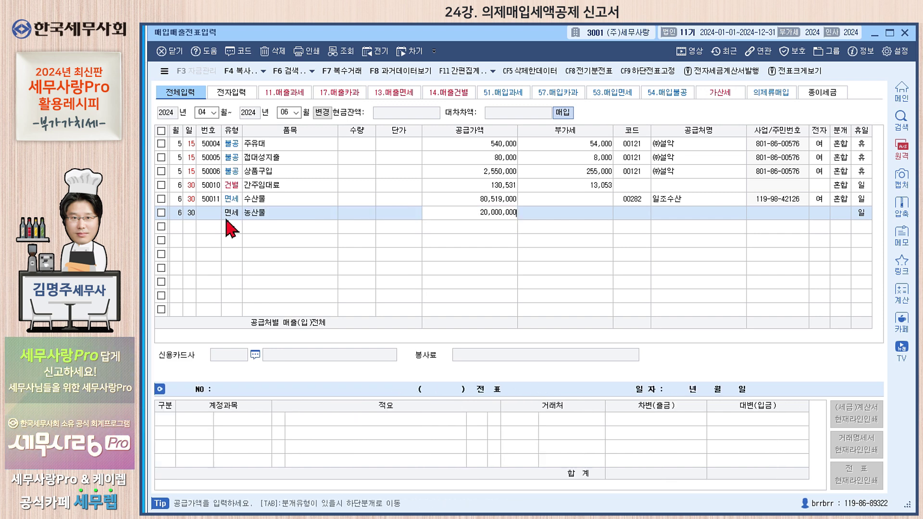
key(Return)
- Look up suppliers matching 이조 and assign 이조농산 to the 농산물 entry, continuing to its journal type
key(Return)
key(Left)
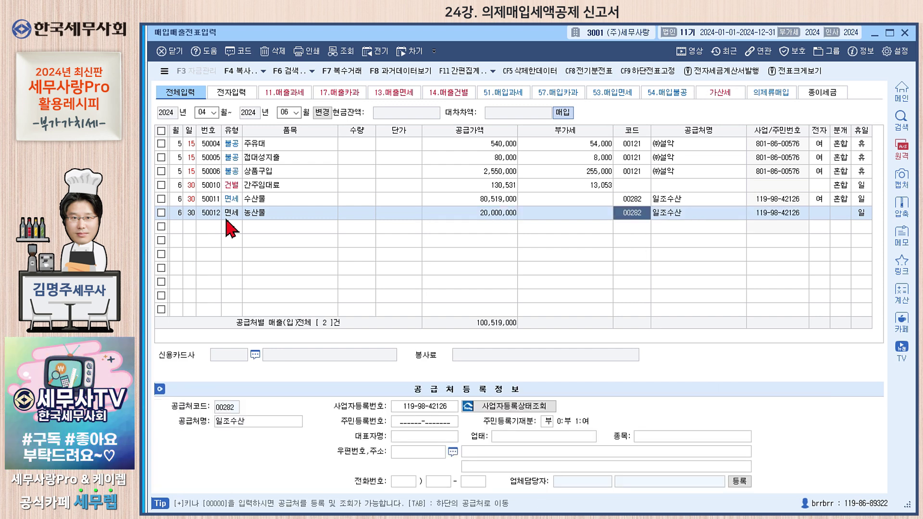
text(이조)
key(Return)
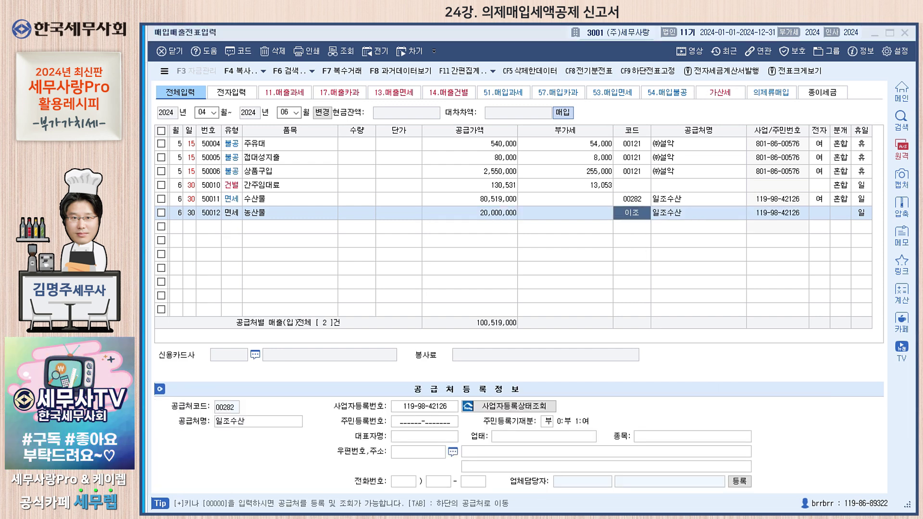
key(Return)
key(Return)
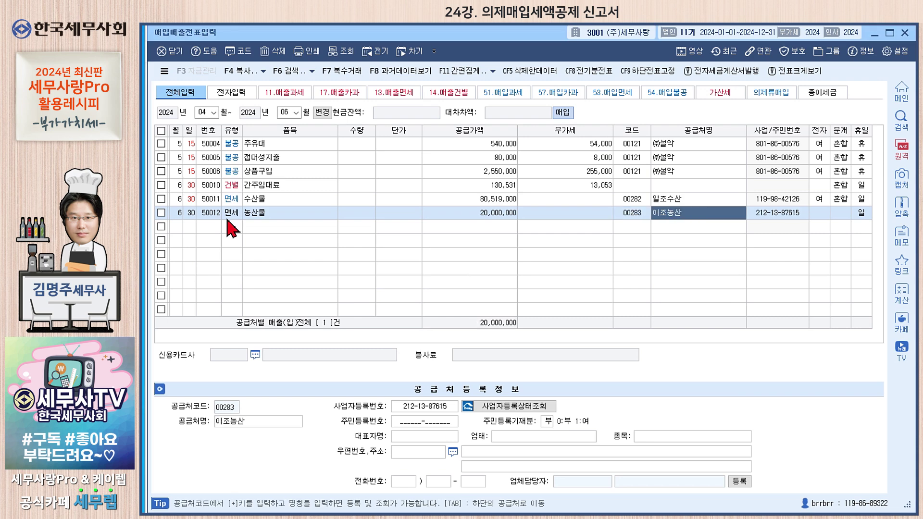
key(Return)
key(Return)
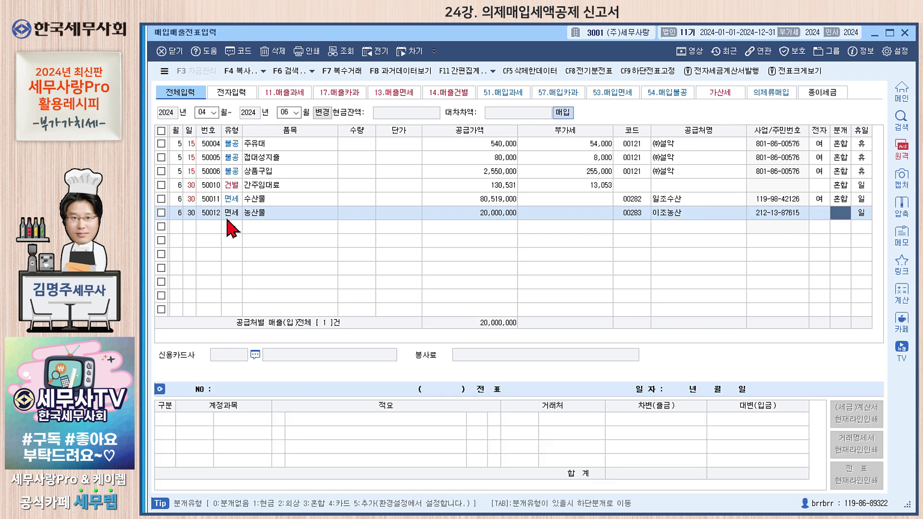
- Set the 이조농산 entry's journal type to 3 (혼합) and add a credit line to account 0251 외상매입금
text(3)
key(Return)
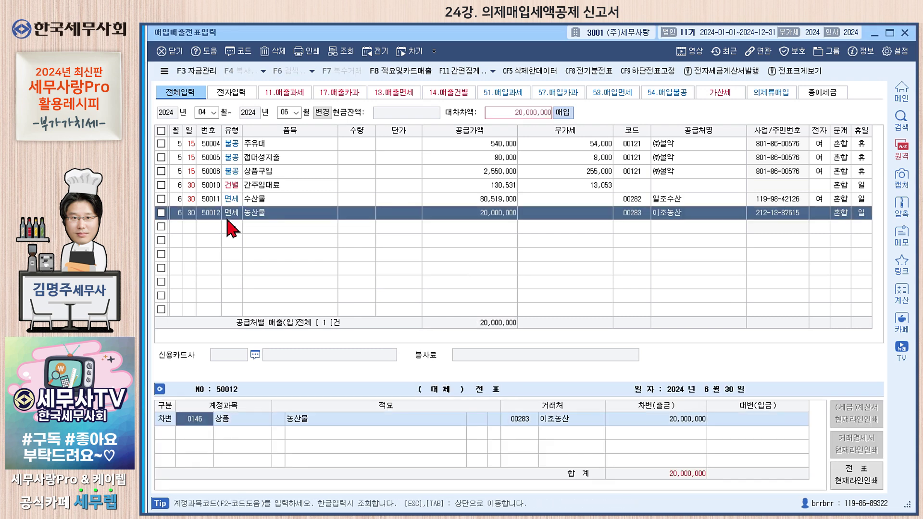
key(Down)
text(4)
key(Return)
key(Return)
key(Return)
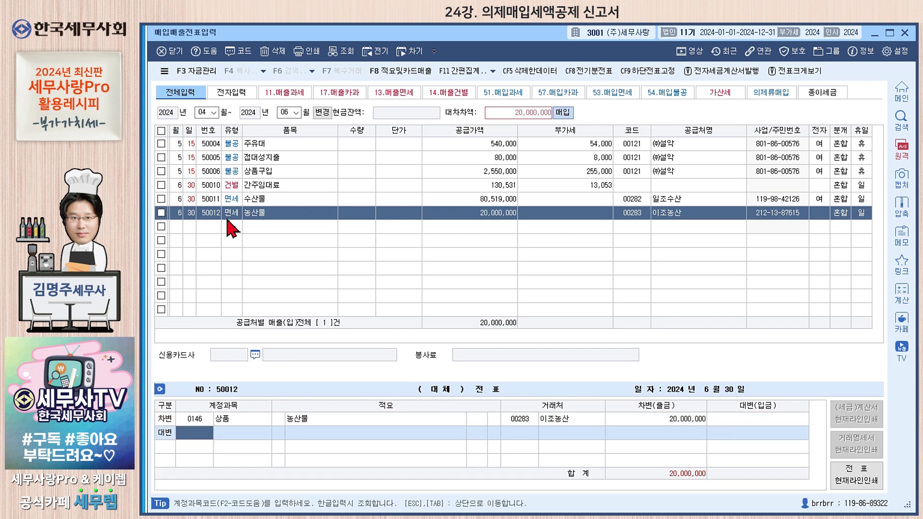
key(Return)
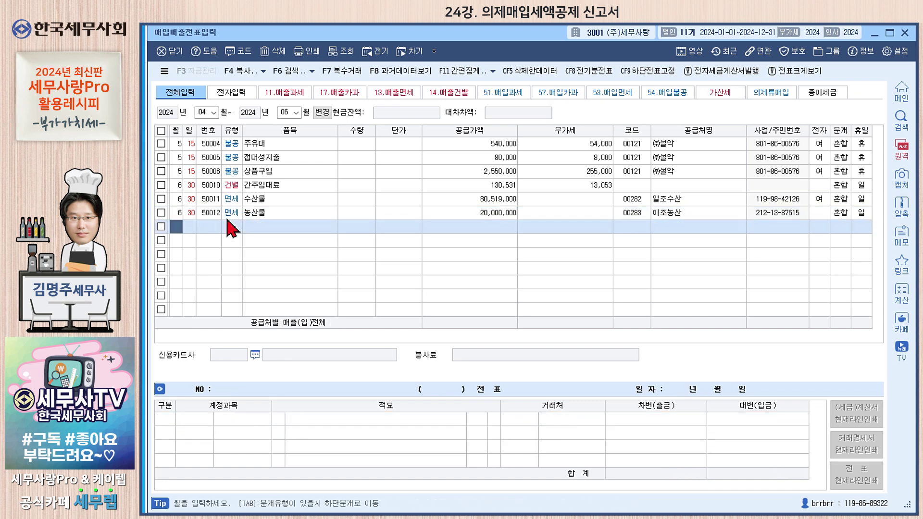
- Start a third tax-exempt purchase entry dated June 30 with VAT type 53 (면세) and the item name 농산물
text(6)
key(Return)
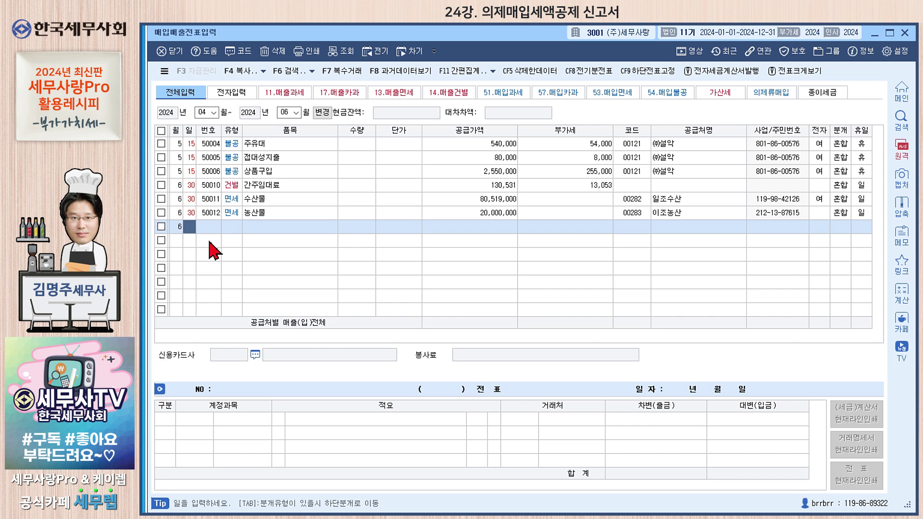
text(30)
key(Return)
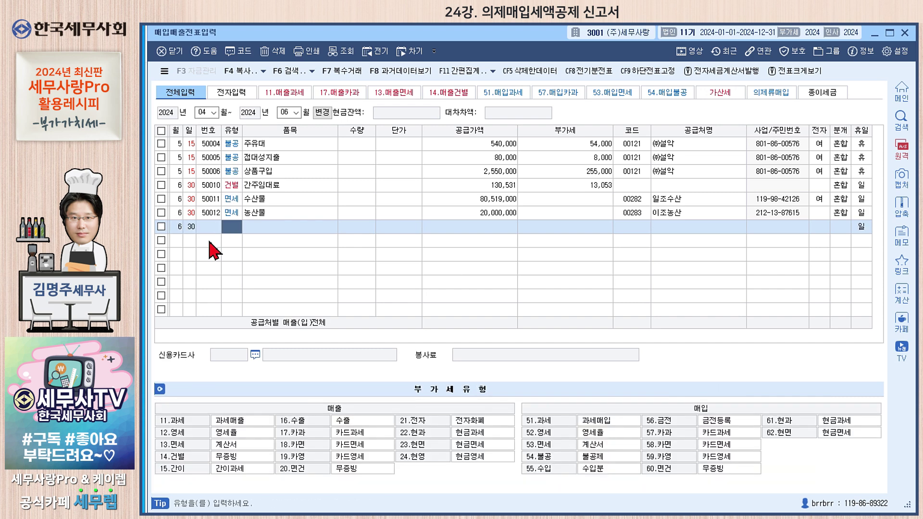
text(53)
key(Return)
text(농)
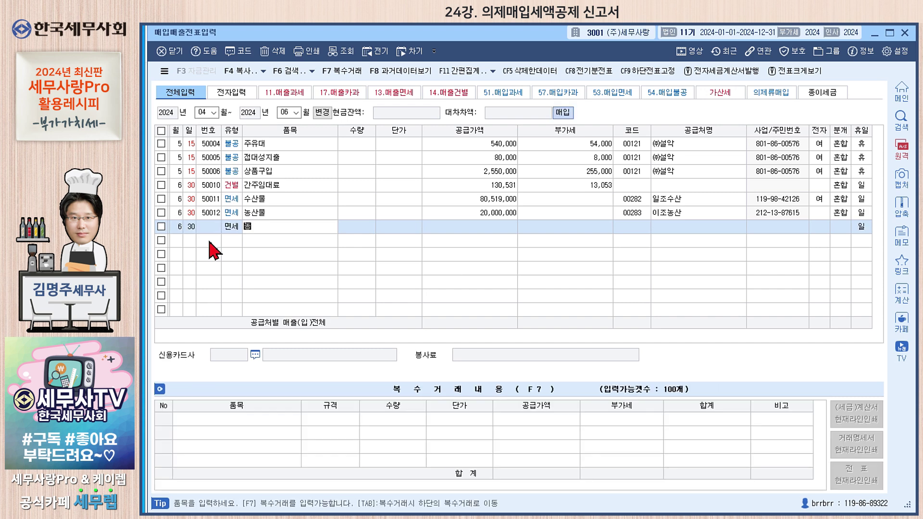
text(산물)
- Set the supply amount of the new 농산물 entry to 16,500,000, leaving quantity and unit price blank
key(Return)
key(Return)
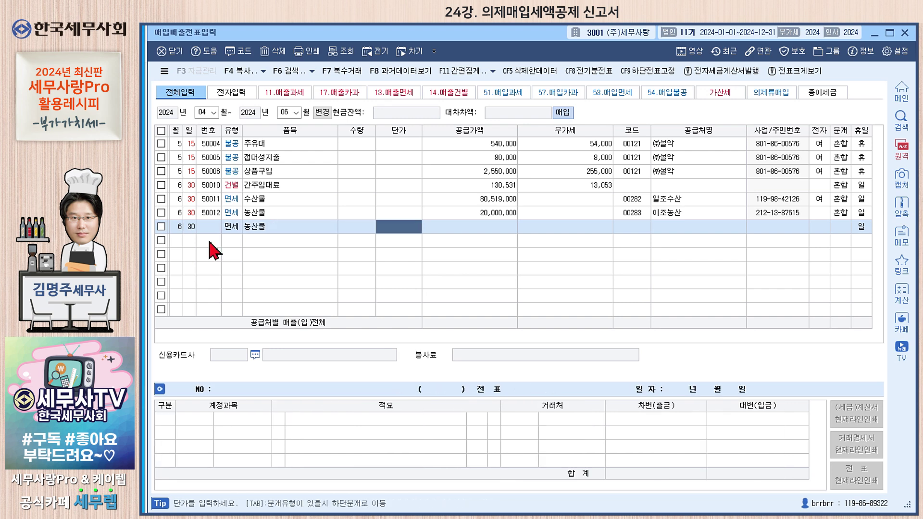
key(Return)
text(165)
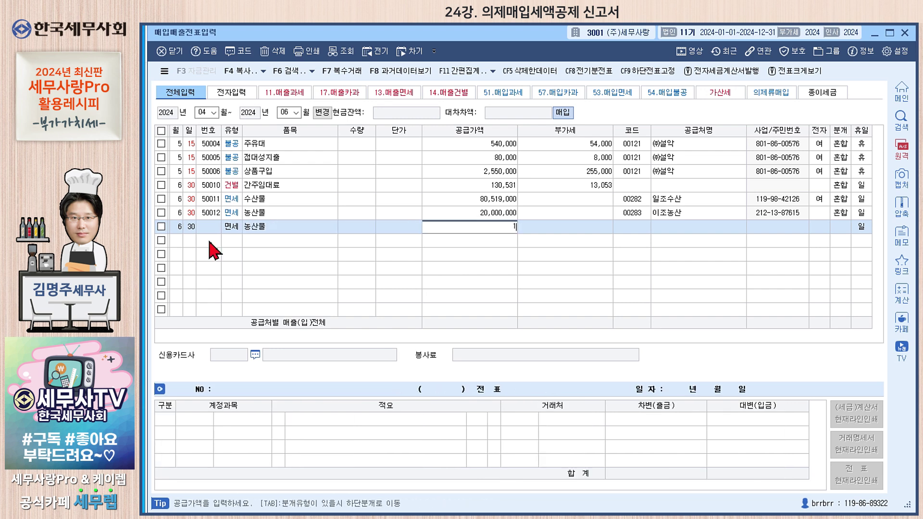
key(Return)
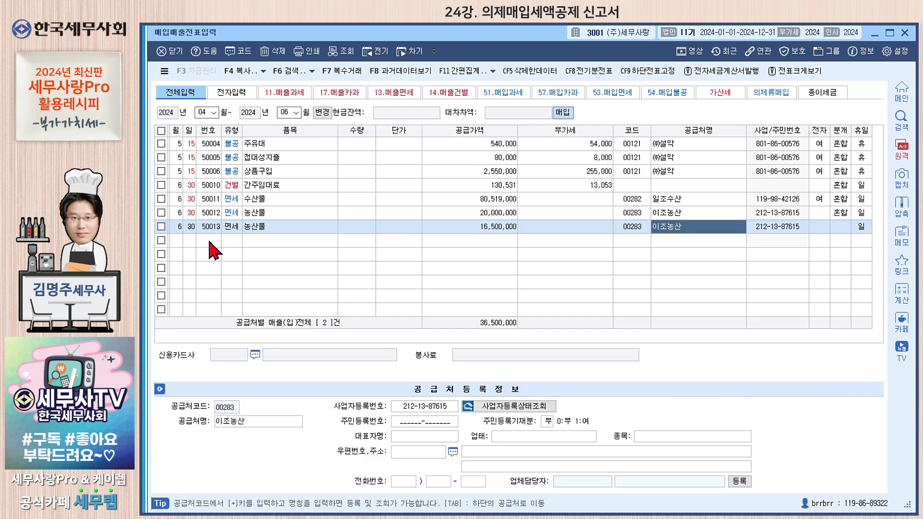
- Replace the supplier of the 16,500,000 농산물 entry with 삼조유통 by looking up 삼조
key(Left)
text(사)
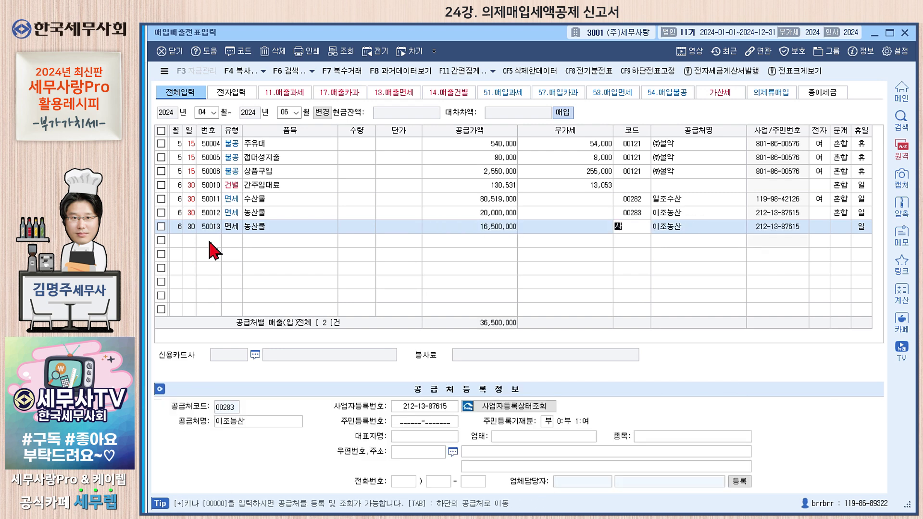
text(ㅁ조)
key(Return)
key(Return)
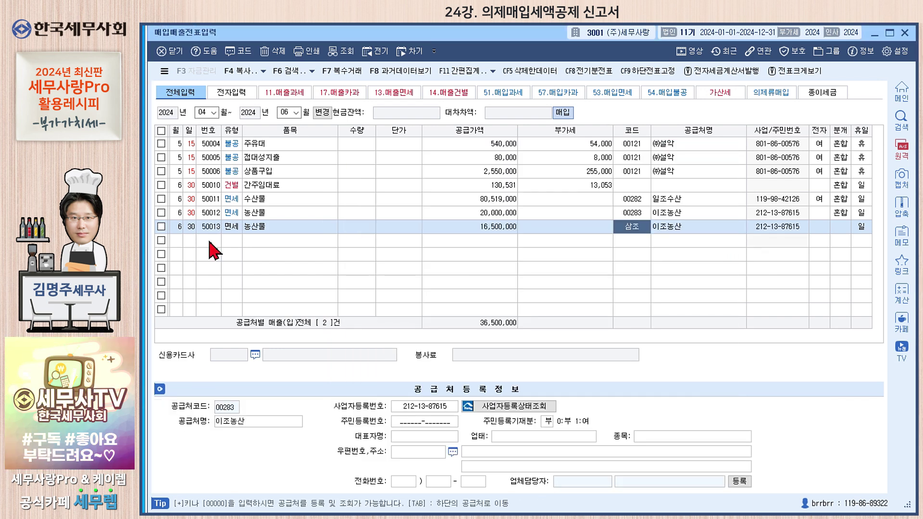
key(Return)
- Set the 삼조유통 entry's journal type to 3 (혼합) and credit its amount to account 251 (외상매입금)
text(3)
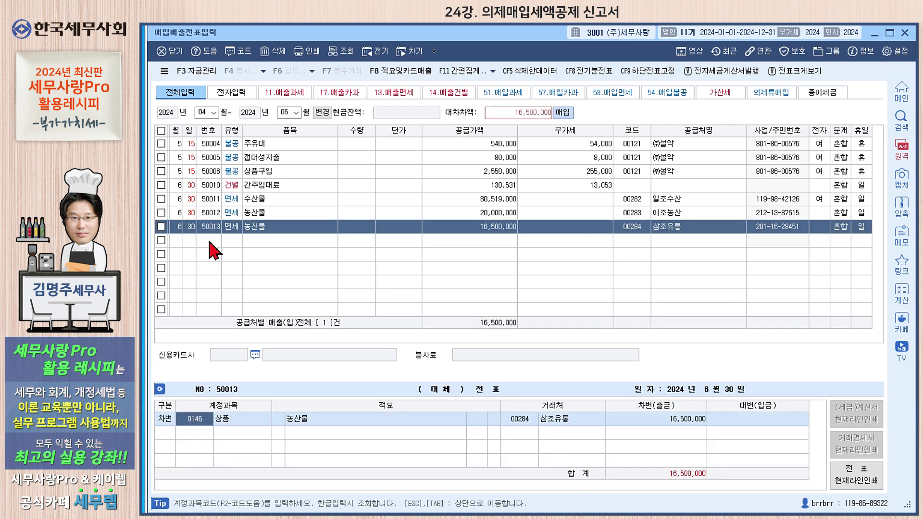
key(Return)
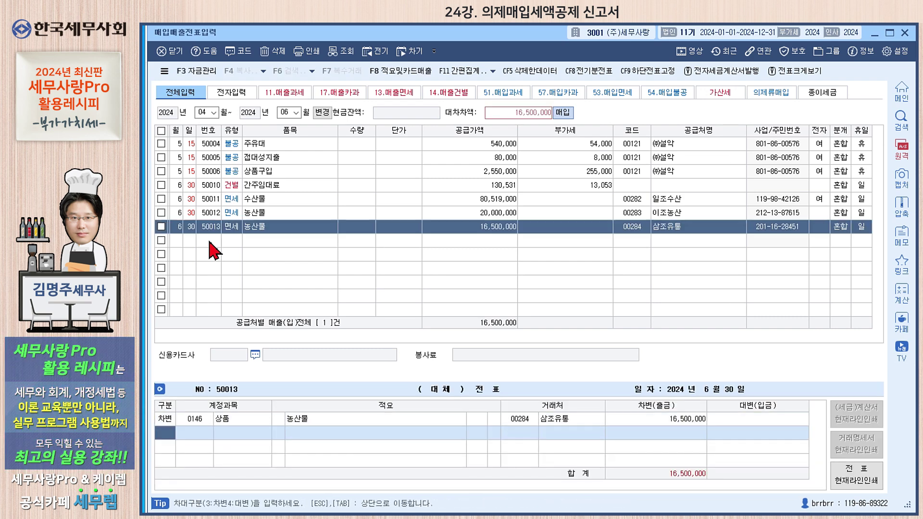
text(4)
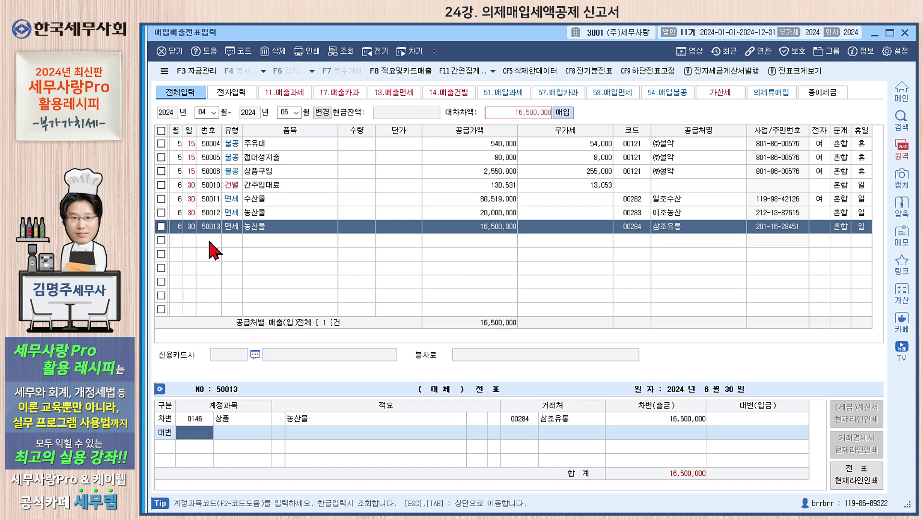
text(251)
key(Return)
key(Return)
key(Return)
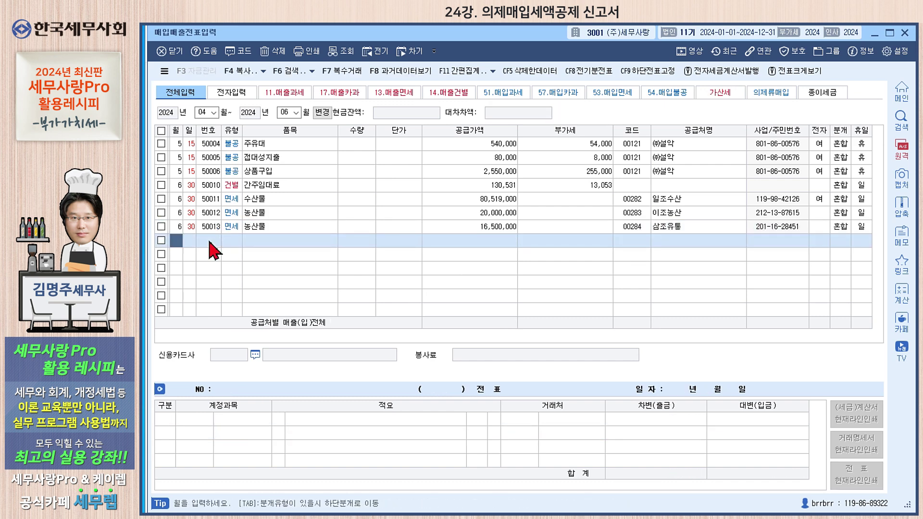
- Mark the 이조농산 entry and classify it as 1:의제매입 in the deemed input tax calculation (의제.재활용)
click(288, 201)
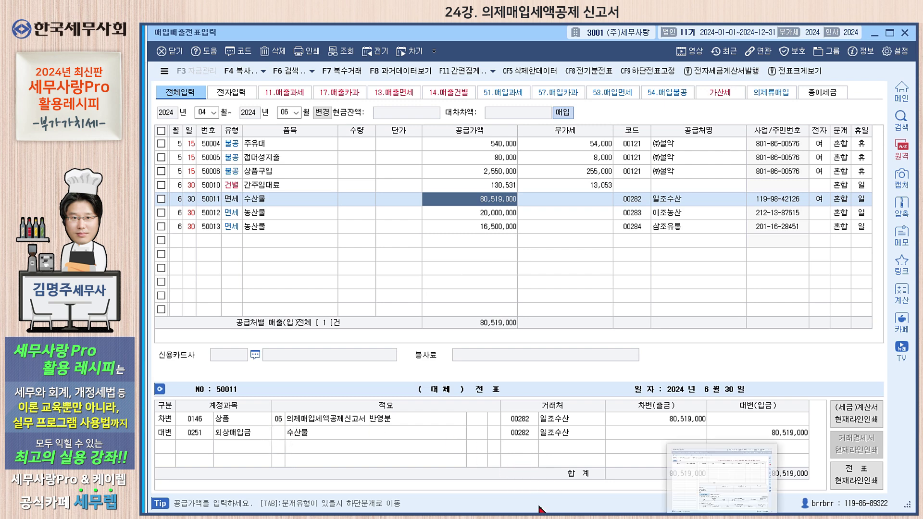
click(326, 214)
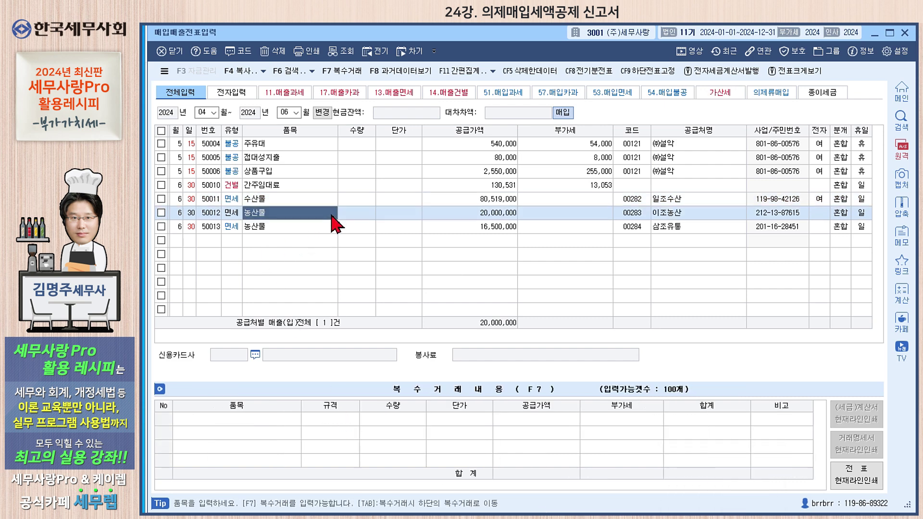
click(161, 212)
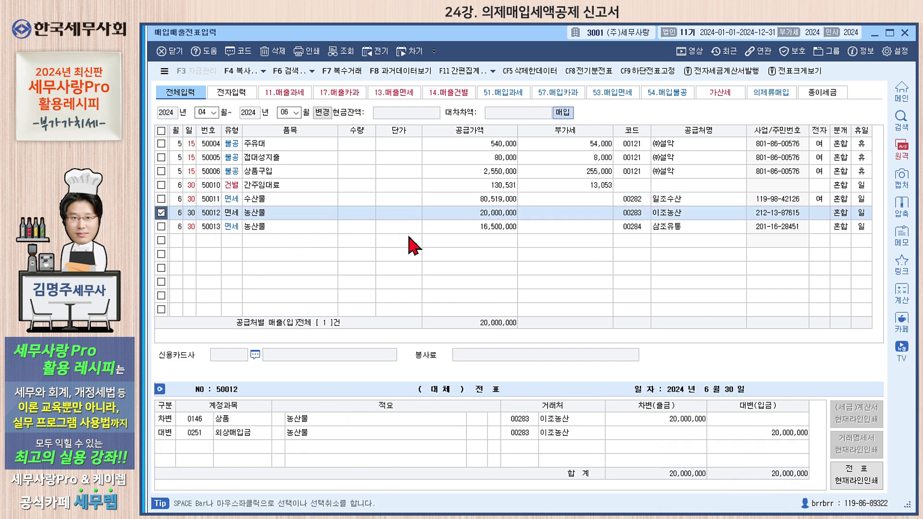
click(451, 214)
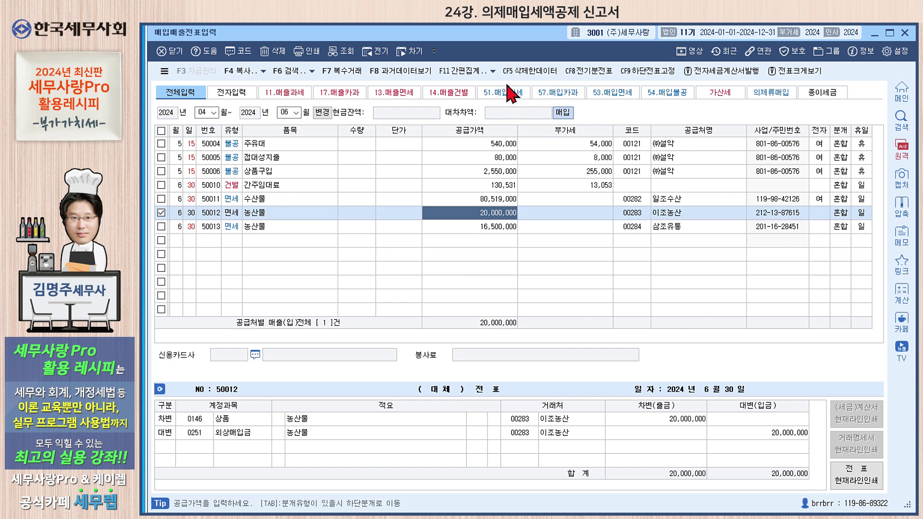
click(492, 71)
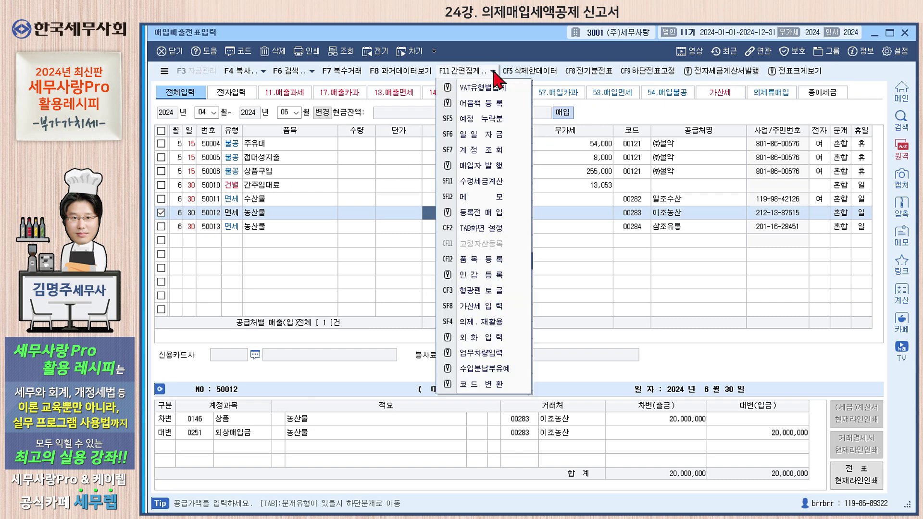
click(476, 321)
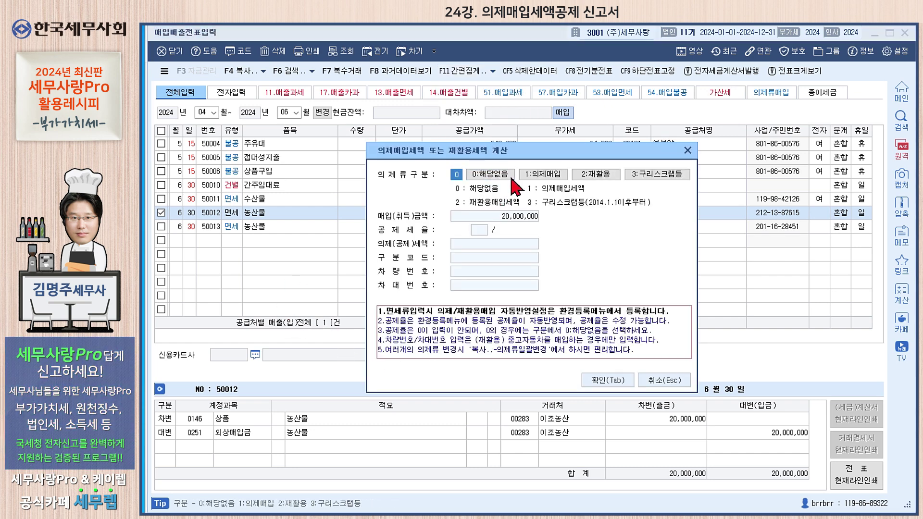
click(541, 174)
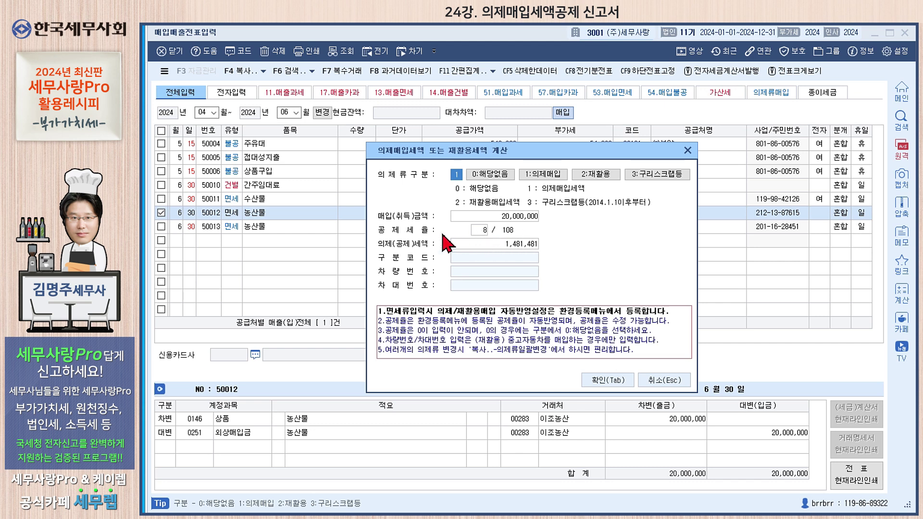
click(608, 381)
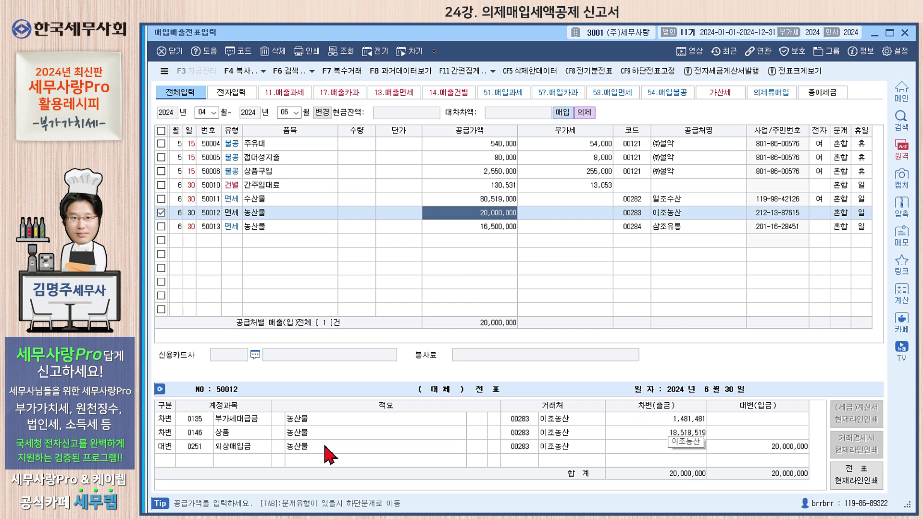
- Unmark the 이조농산 entry and mark the 16,500,000 삼조유통 entry instead
click(178, 243)
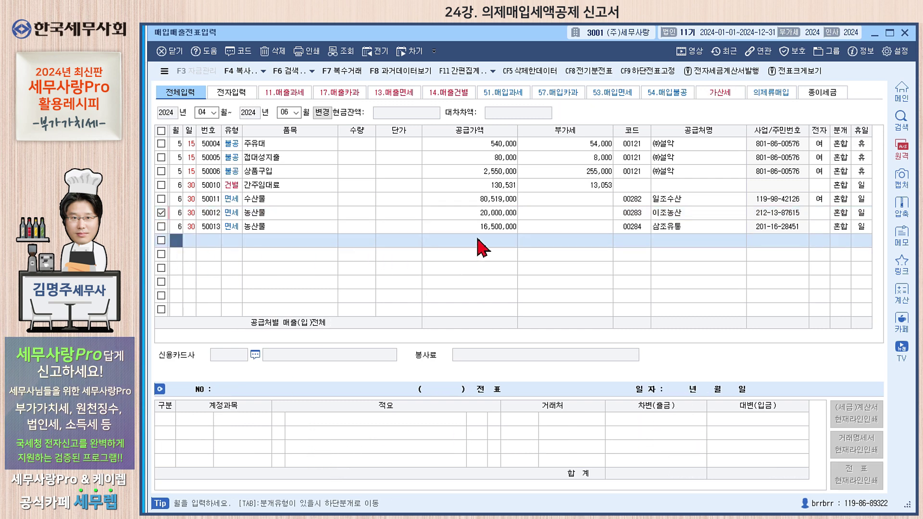
key(Up)
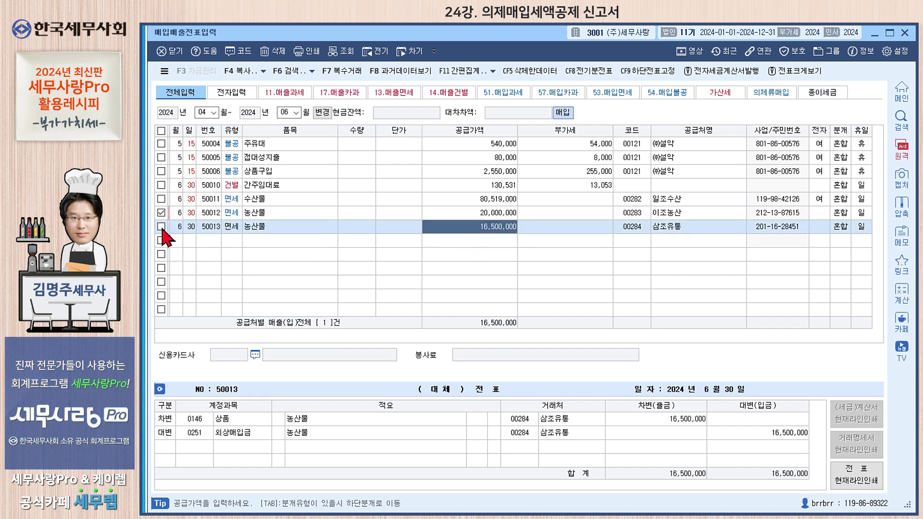
click(161, 213)
click(161, 226)
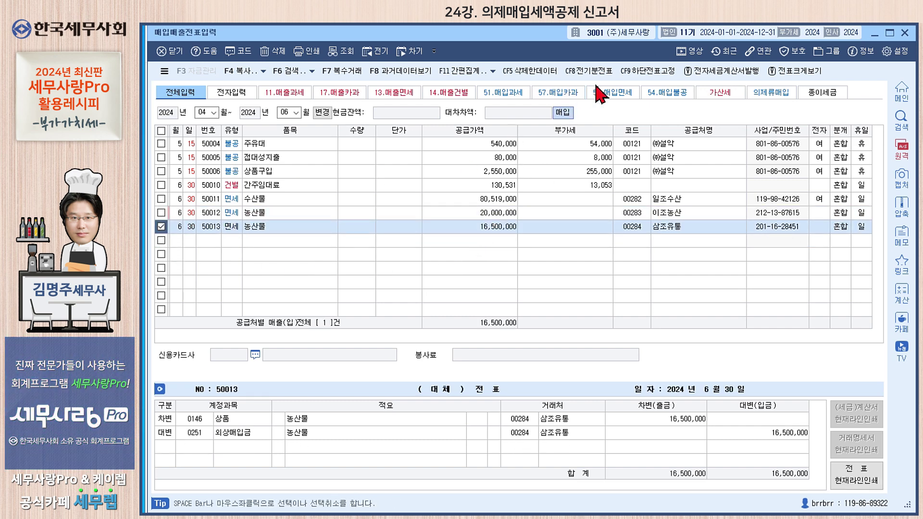
click(495, 72)
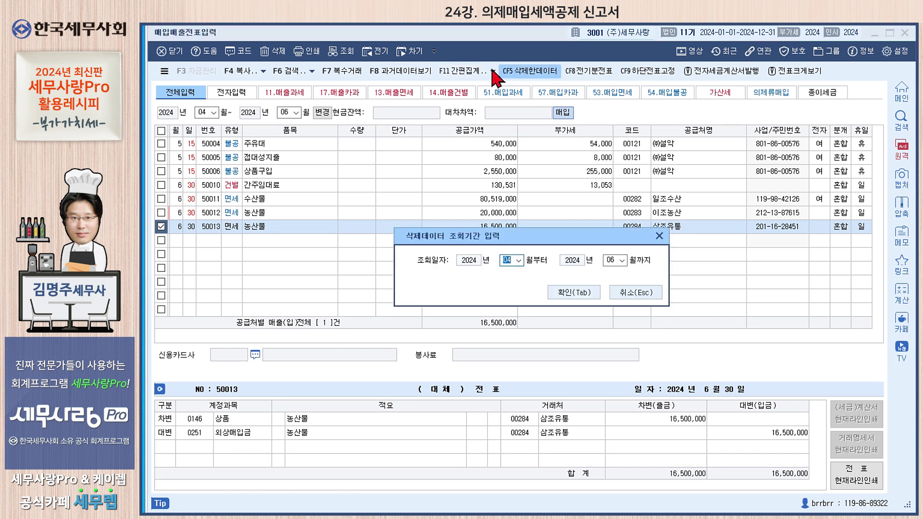
click(634, 292)
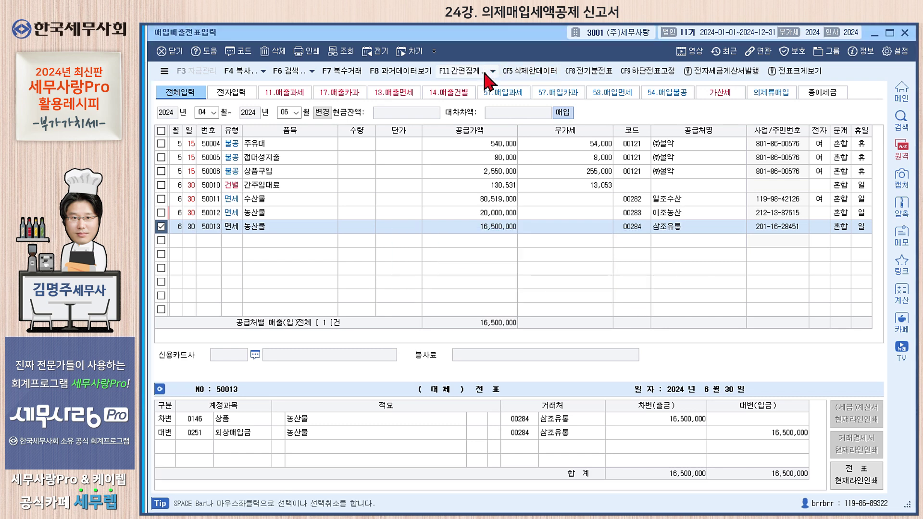
click(485, 72)
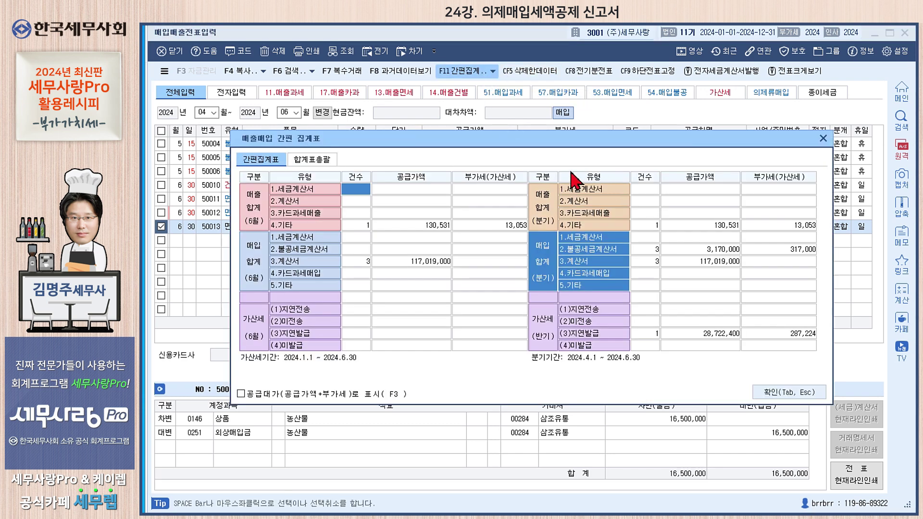
key(Escape)
- Classify the marked 삼조유통 entry as 1:의제매입 in the deemed input tax calculation (의제.재활용)
click(493, 71)
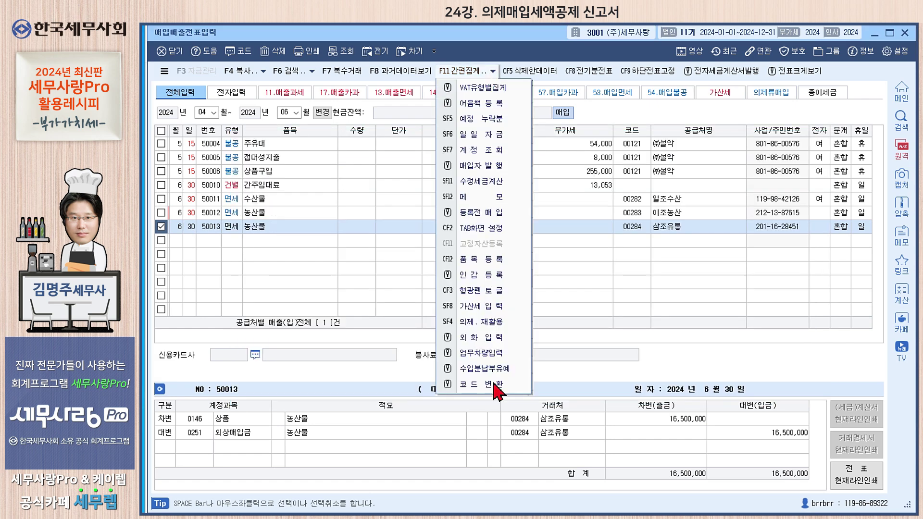
click(483, 321)
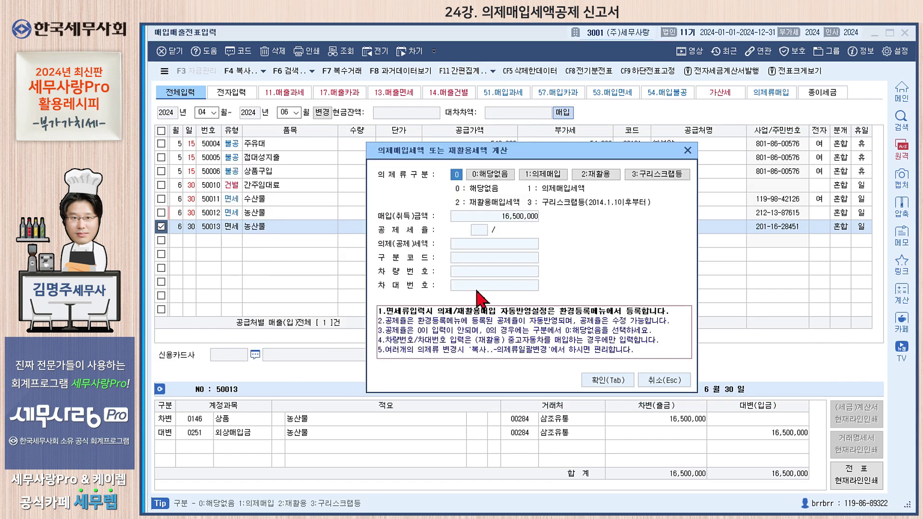
click(557, 175)
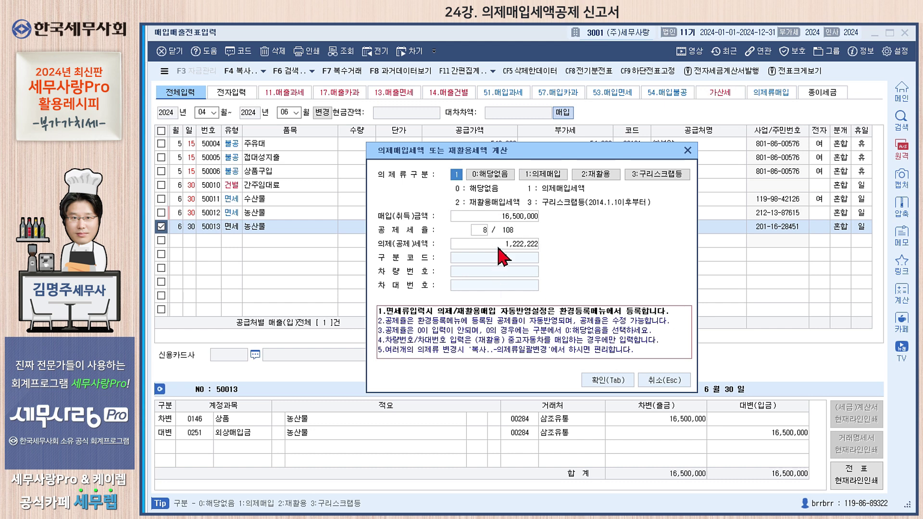
click(608, 381)
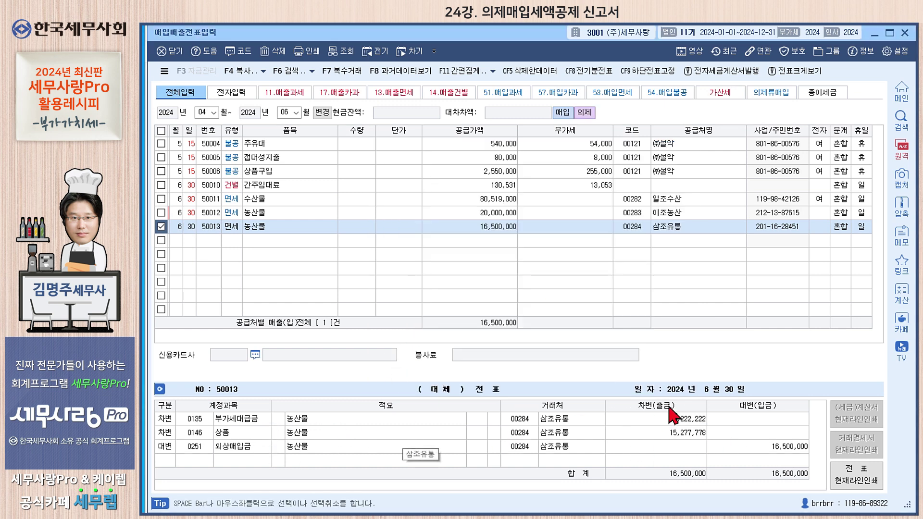
- Compare the journal lines of the 수산물 entry with those of the 농산물 entries
click(447, 212)
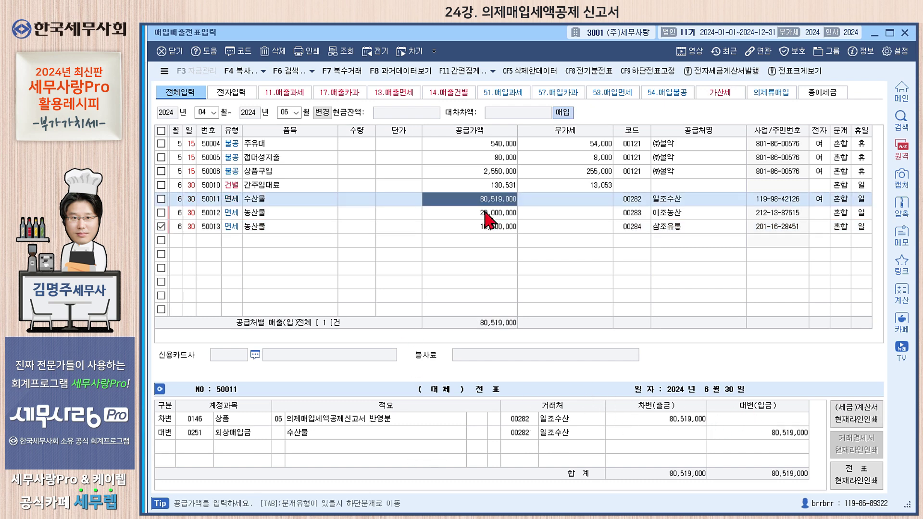
click(492, 226)
click(488, 215)
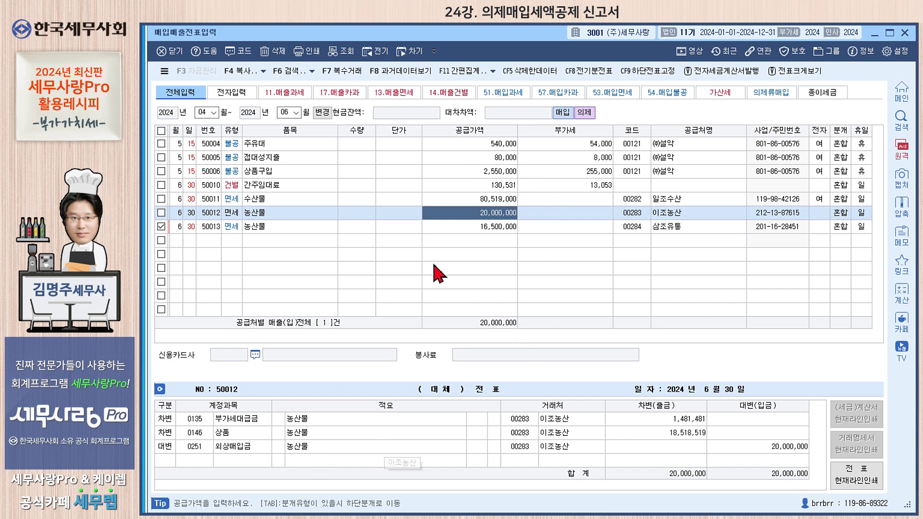
- Check the journal lines of the 일조수산, 이조농산 and 삼조유통 purchases again, including the summary code on the 상품 line
click(482, 199)
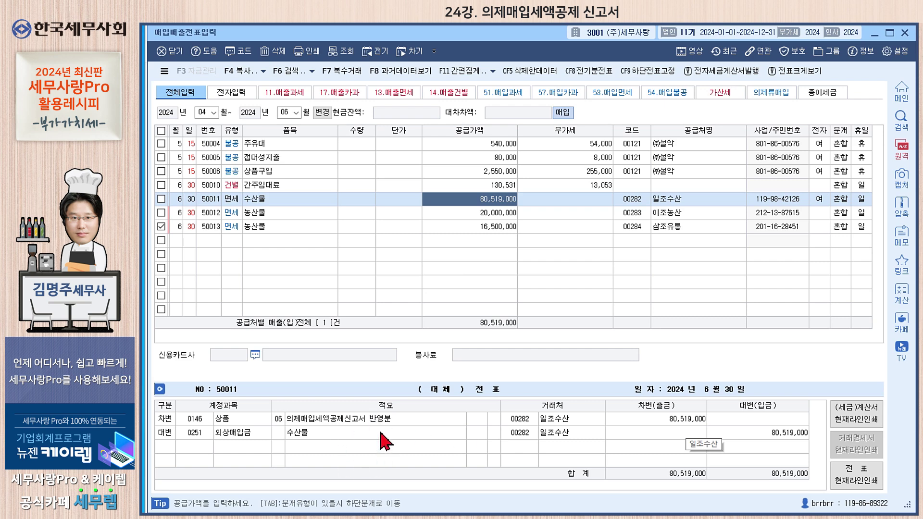
key(Down)
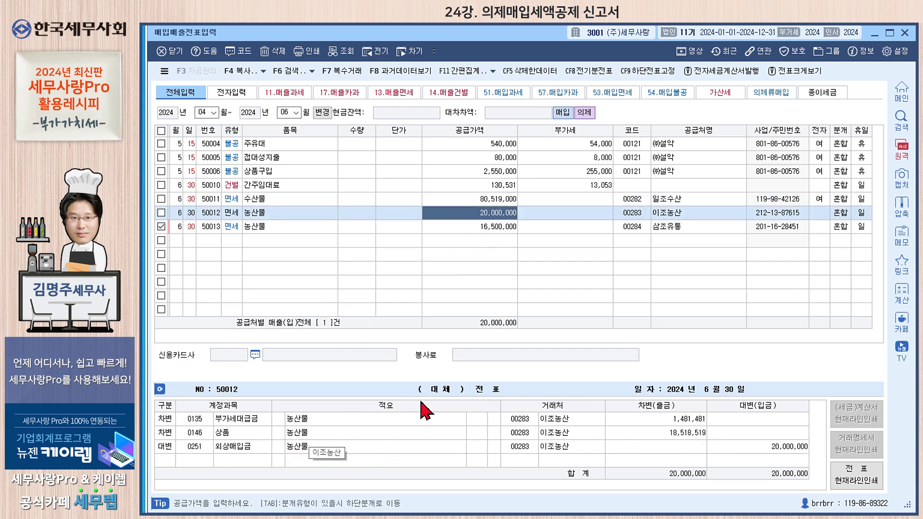
click(503, 225)
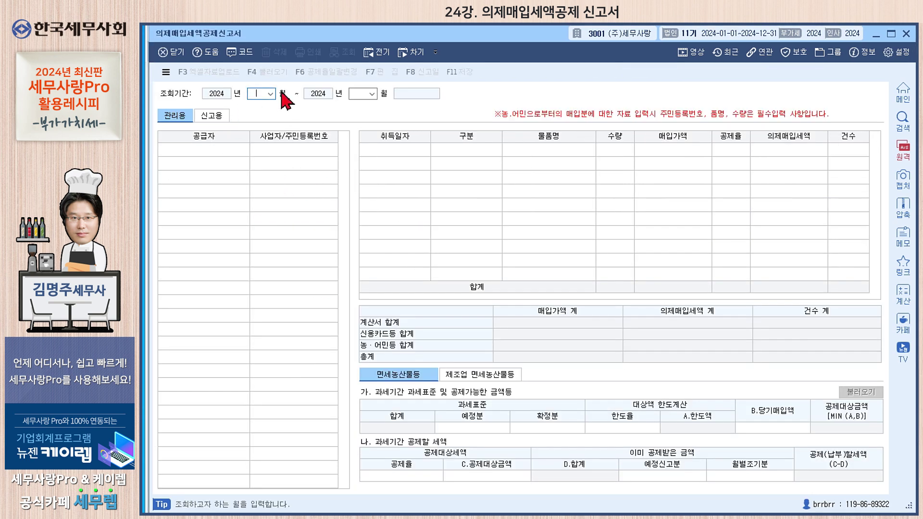
- Query the 의제매입세액공제신고서 for April to June 2024 and decline loading the saved data
text(04)
key(Return)
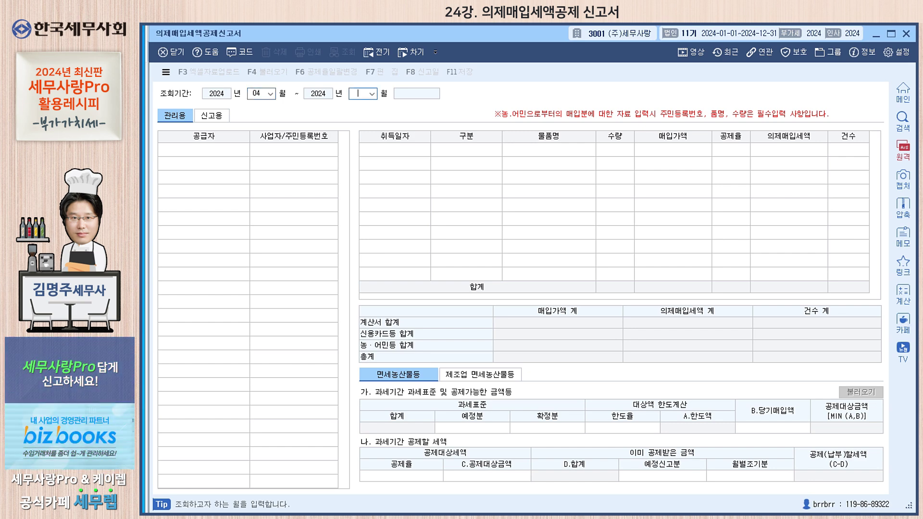
text(06)
key(Return)
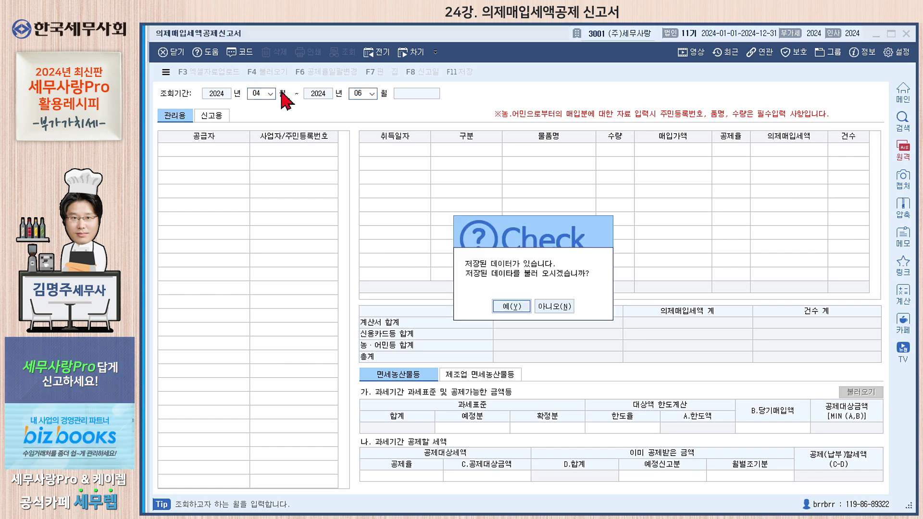
click(554, 306)
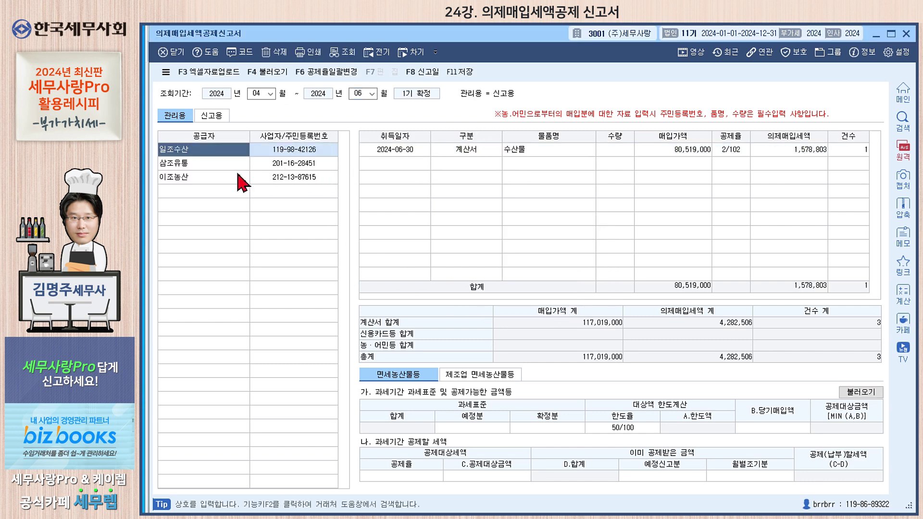
- Examine the purchase details listed in the 의제매입세액공제신고서 for 일조수산, 삼조유통 and 이조농산
click(204, 165)
click(204, 176)
click(205, 169)
click(208, 152)
click(400, 150)
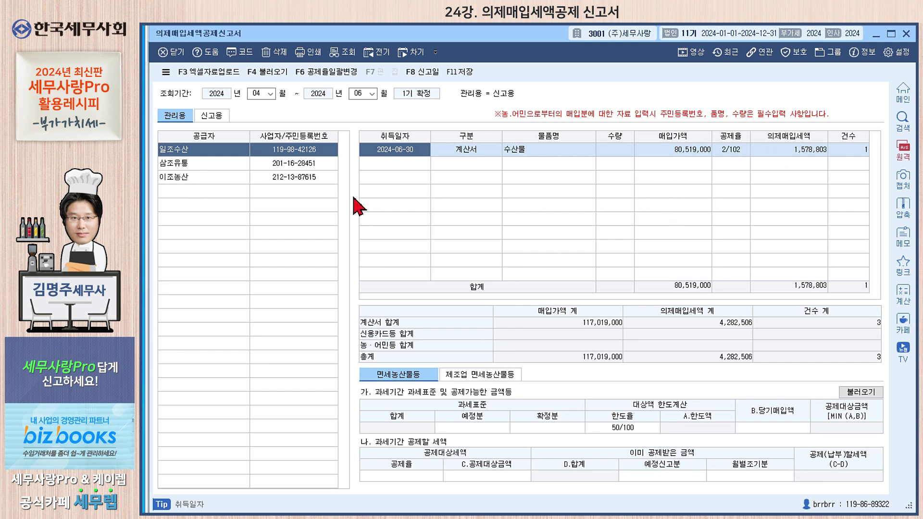
- Set the 공제율 of the 일조수산 seafood purchase to 8/108 through direct entry (직접입력)
click(731, 152)
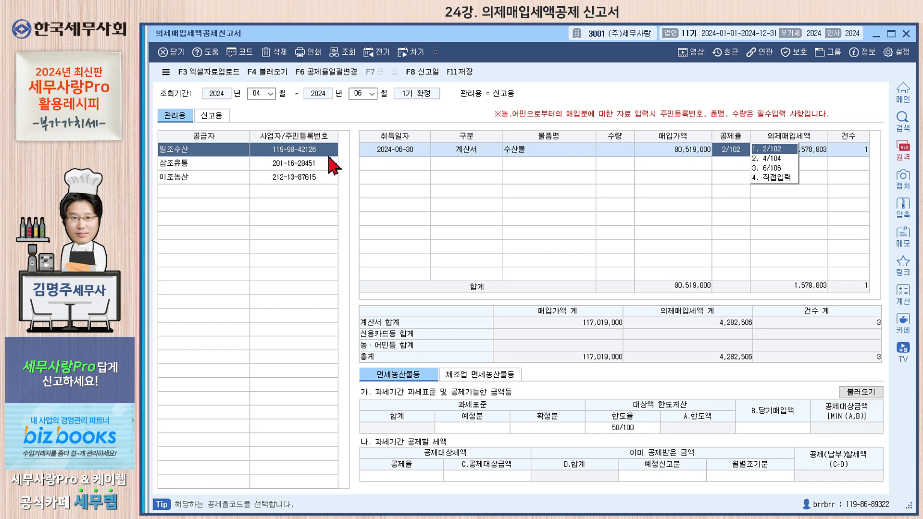
click(776, 180)
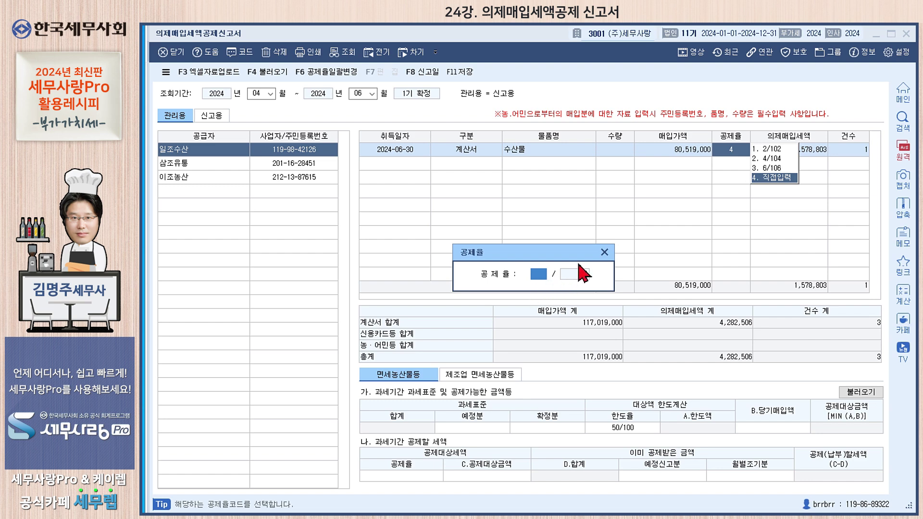
key(Return)
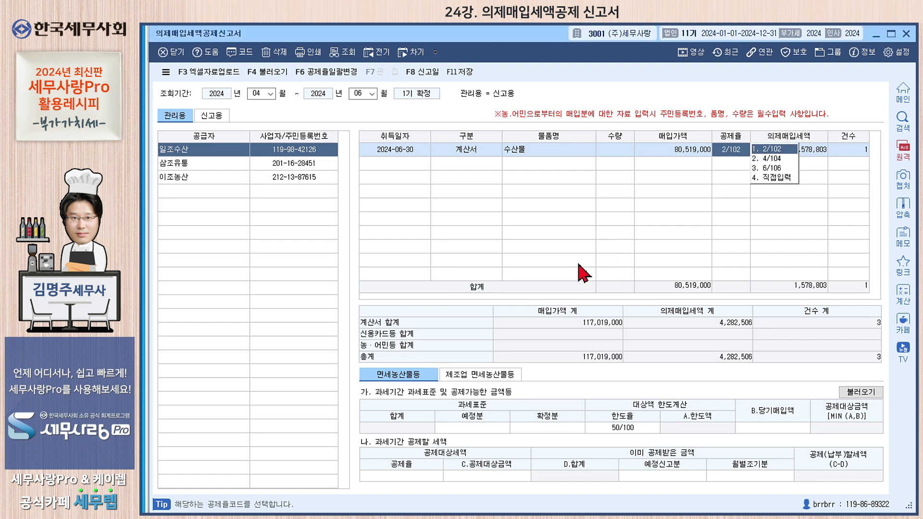
- Check the 공제율 applied to the 삼조유통 and 이조농산 produce purchases
click(191, 165)
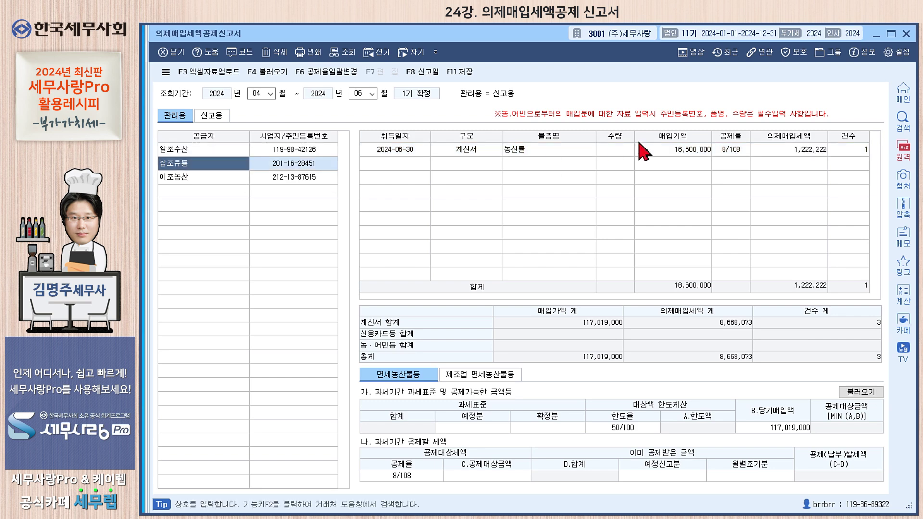
click(730, 153)
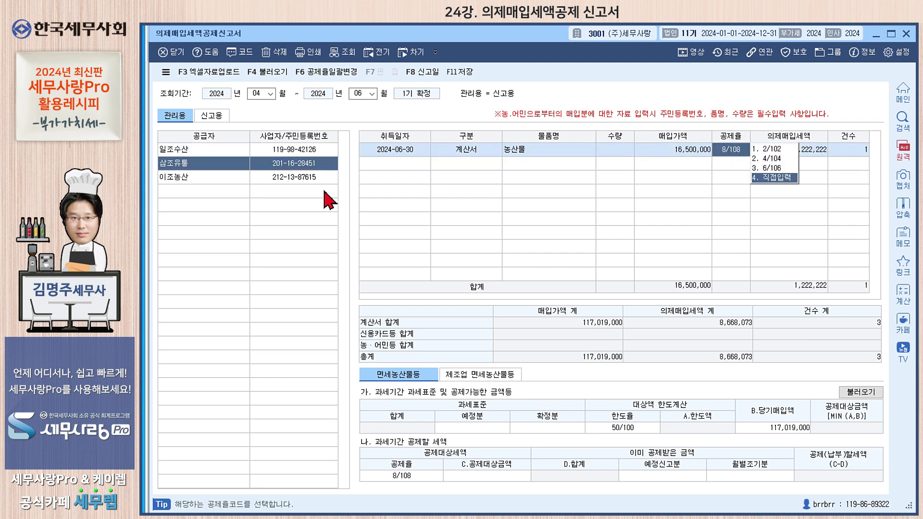
click(237, 178)
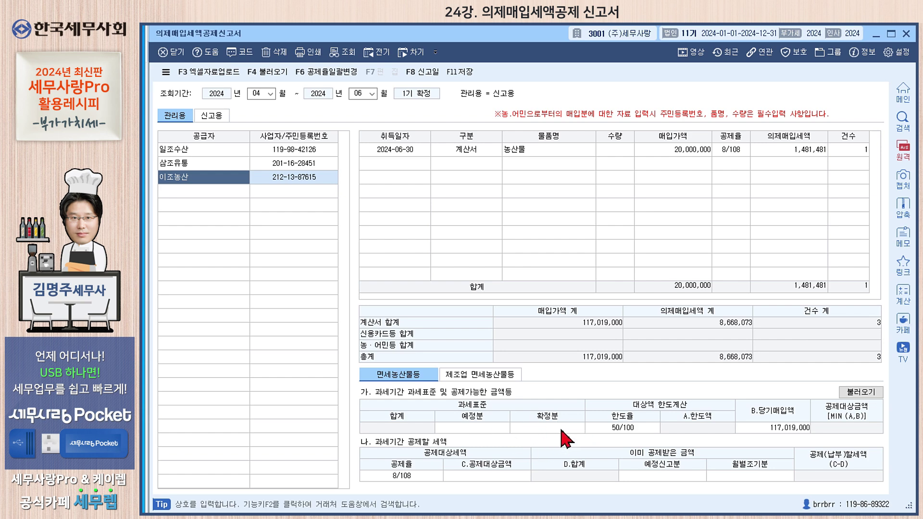
- Enter 225,000,000 as the 확정분 과세표준 in the 면세농산물등 deduction limit section
click(868, 391)
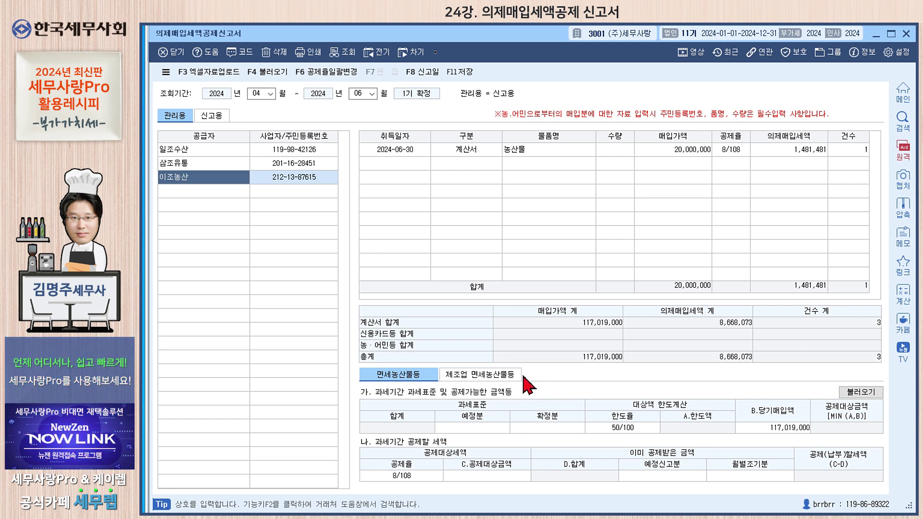
click(486, 429)
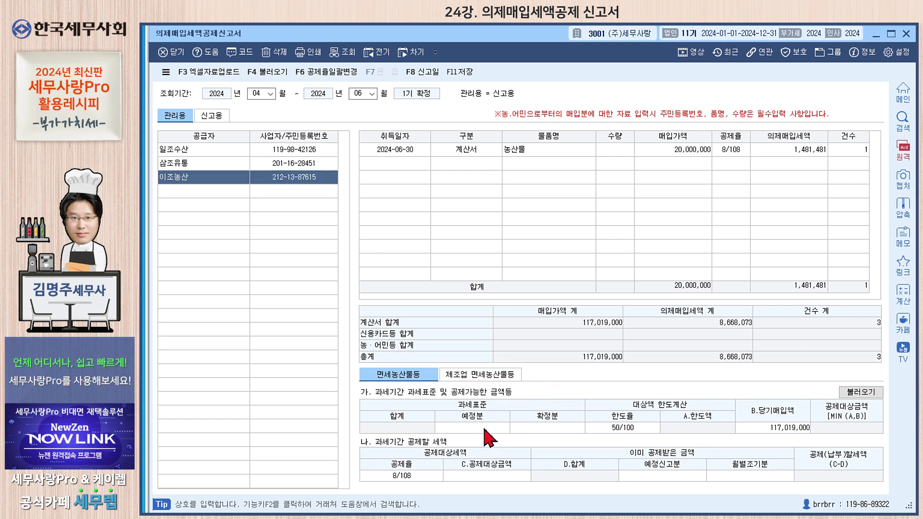
click(560, 429)
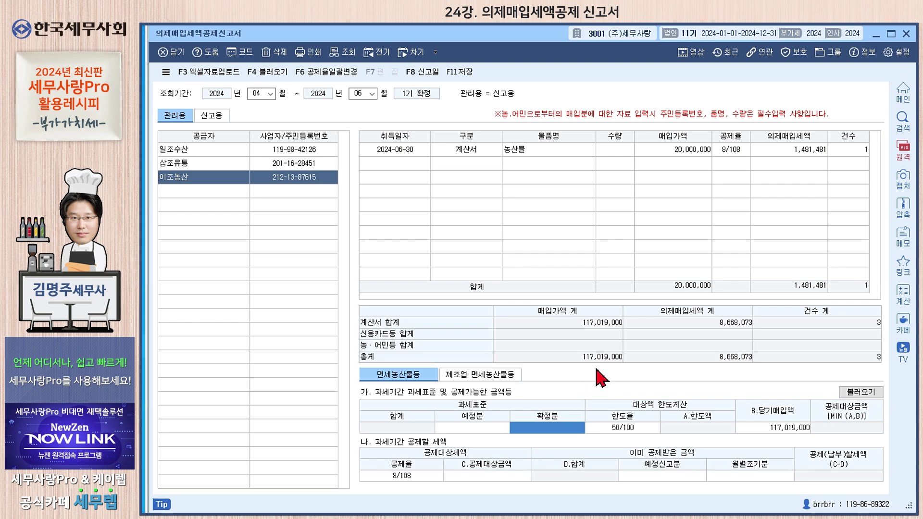
key(Return)
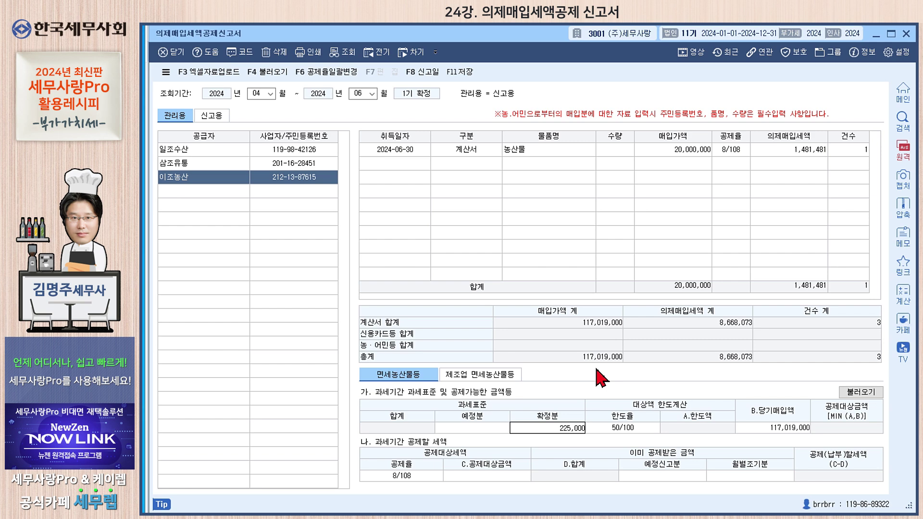
text(225000000)
key(Return)
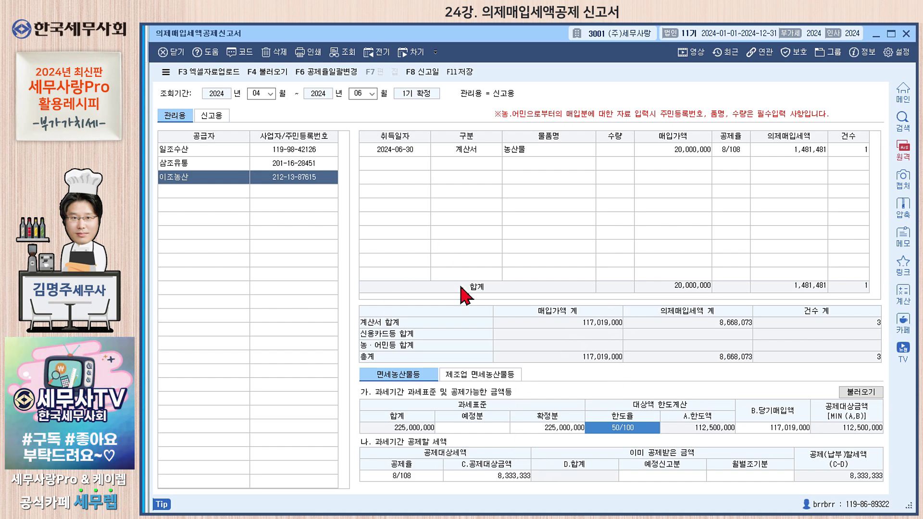
- Compare the 수산물 and 농산물 journal lines in 매입매출전표입력 with the supplier entries in the 의제매입세액공제신고서
key(Escape)
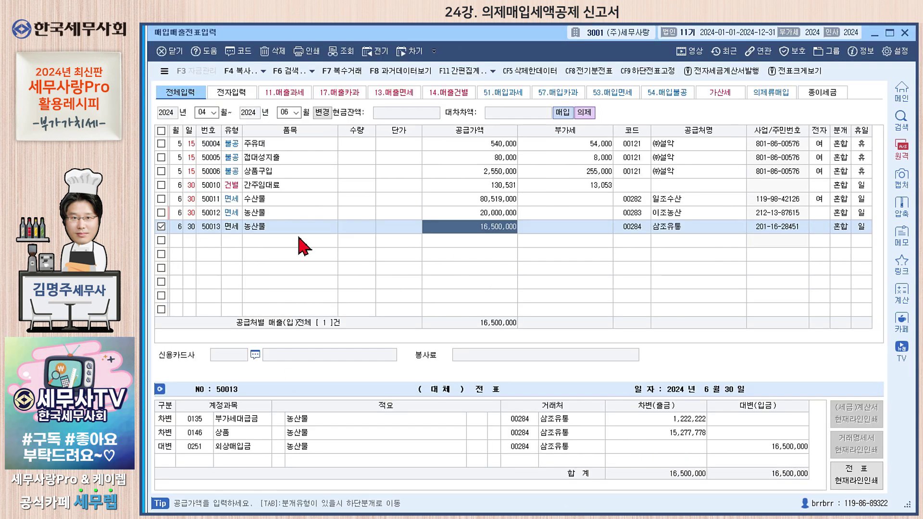
click(347, 201)
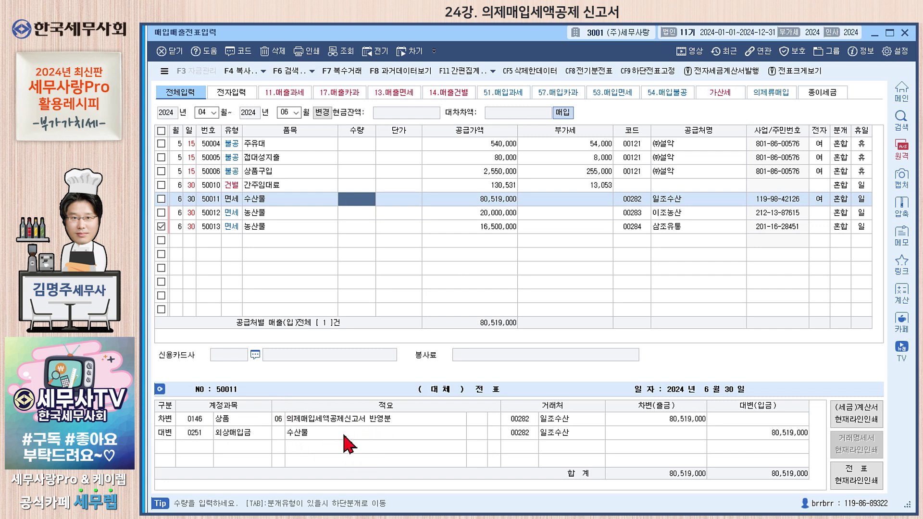
click(433, 212)
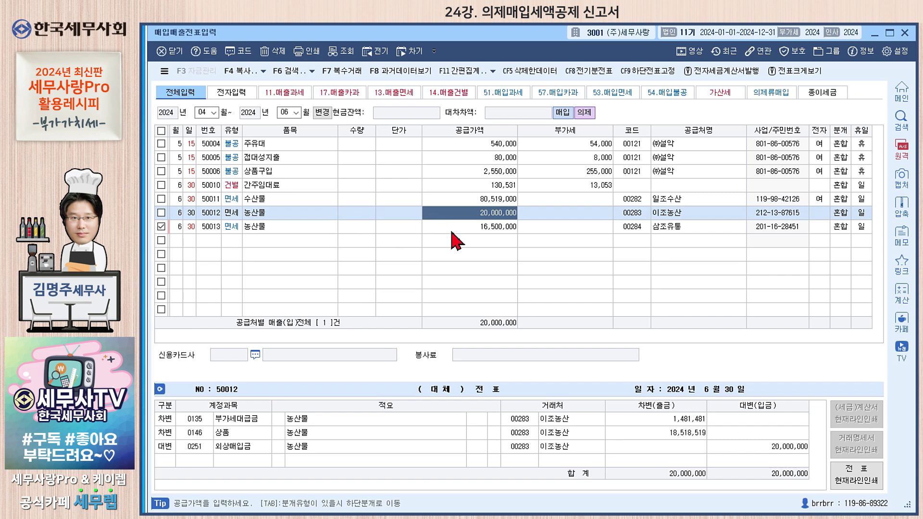
click(454, 230)
click(452, 216)
click(452, 222)
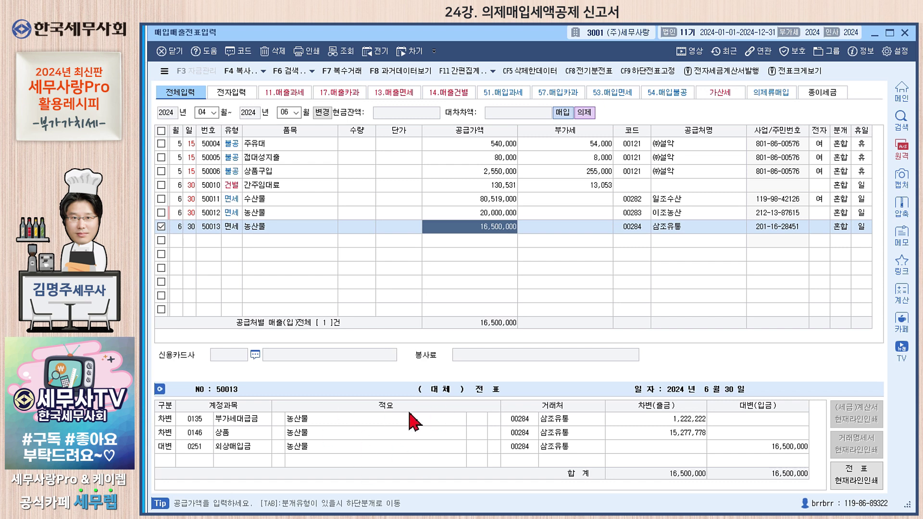
click(472, 199)
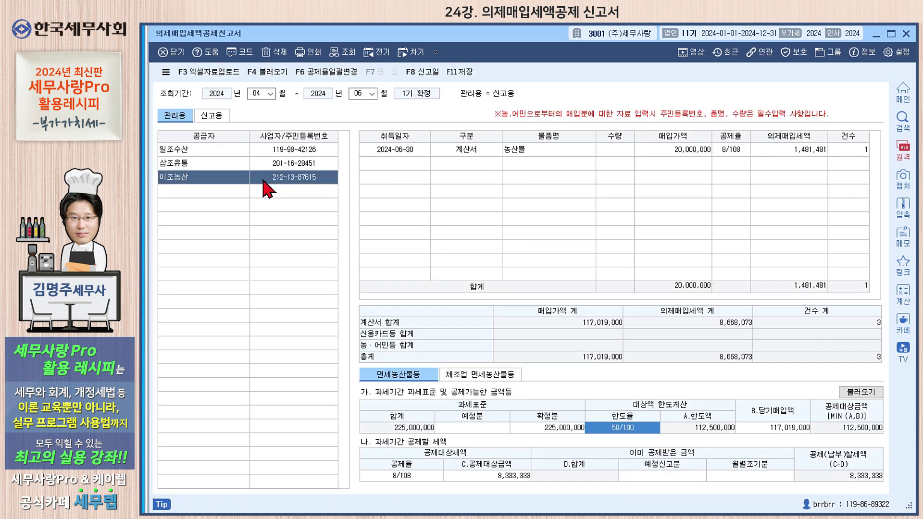
click(203, 151)
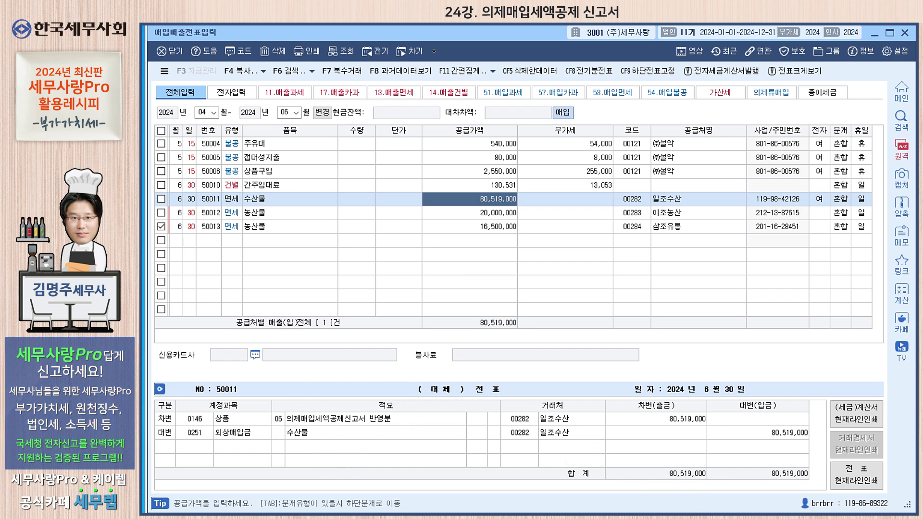
- Review the two 농산물 vouchers in 매입매출전표입력 and locate the 의제.재활용 function for the marked 삼조유통 entry
key(Print)
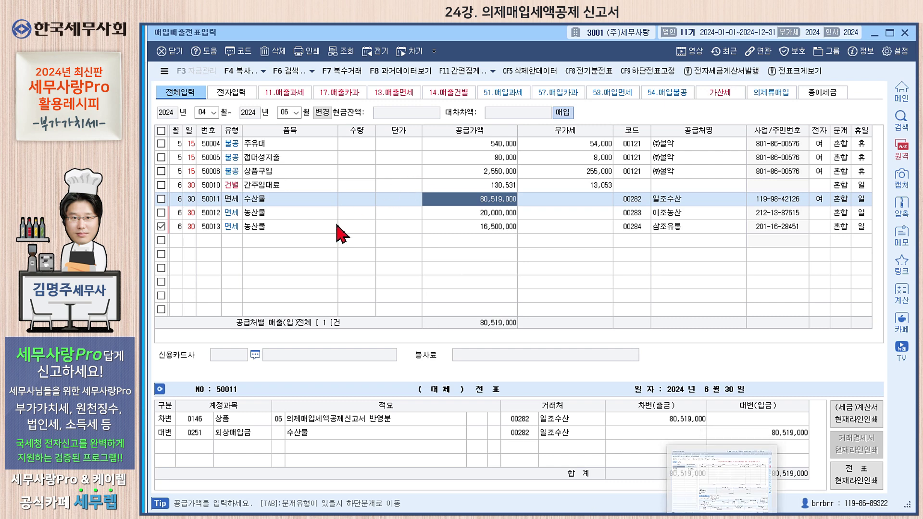
click(439, 227)
click(452, 219)
click(450, 226)
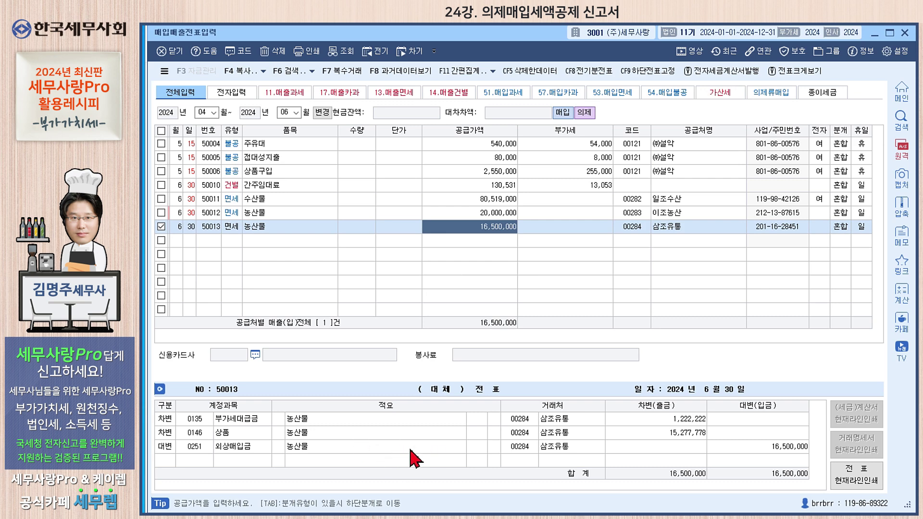
click(492, 71)
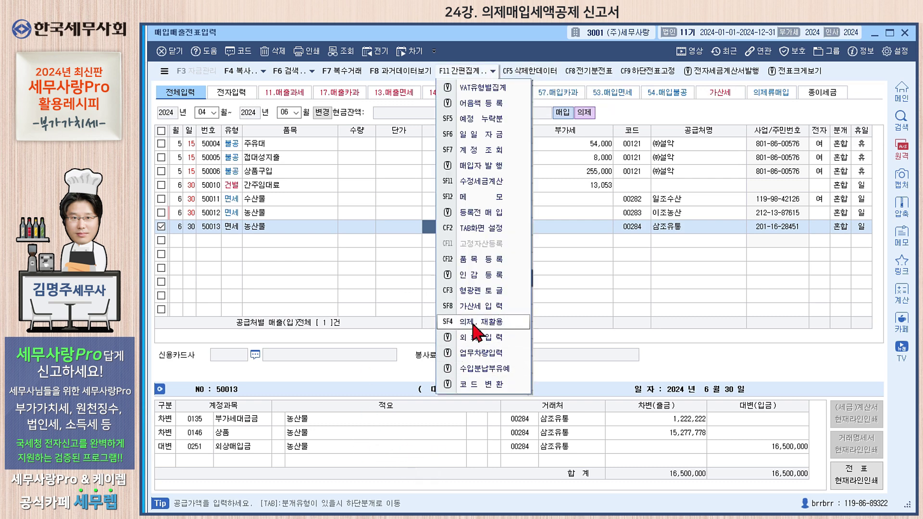
click(586, 226)
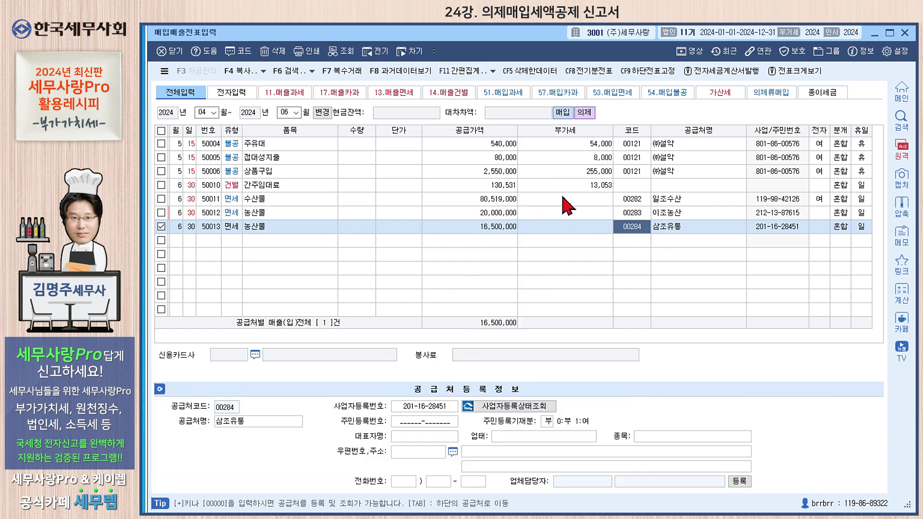
- Look over the 이조농산, 삼조유통 and 일조수산 entries and the 일조수산 supplier registration details
click(544, 212)
click(543, 227)
click(544, 198)
key(Return)
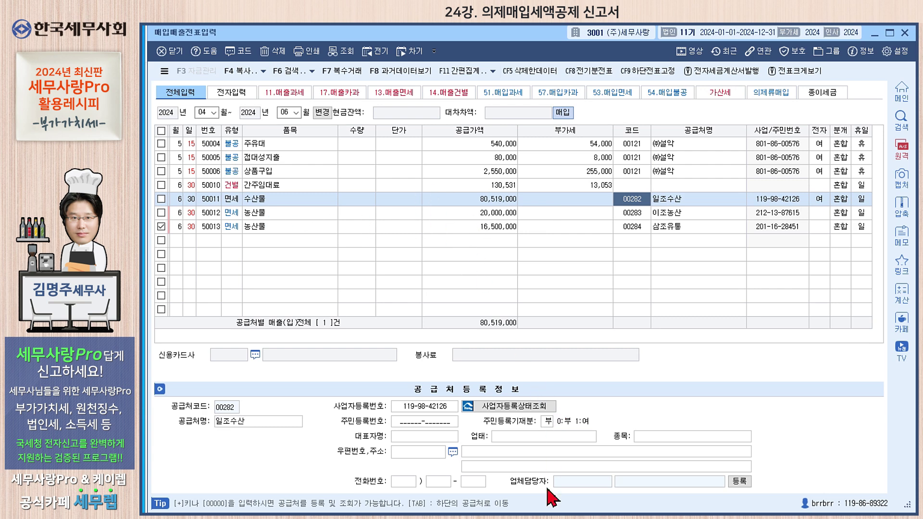
- Save the completed 의제매입세액공제신고서 for April to June 2024
mouse_move(721, 516)
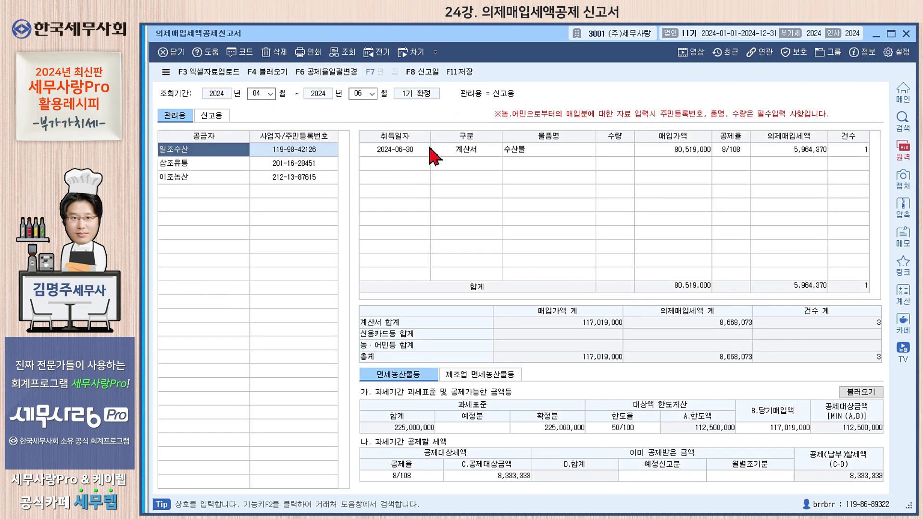
click(460, 72)
click(518, 304)
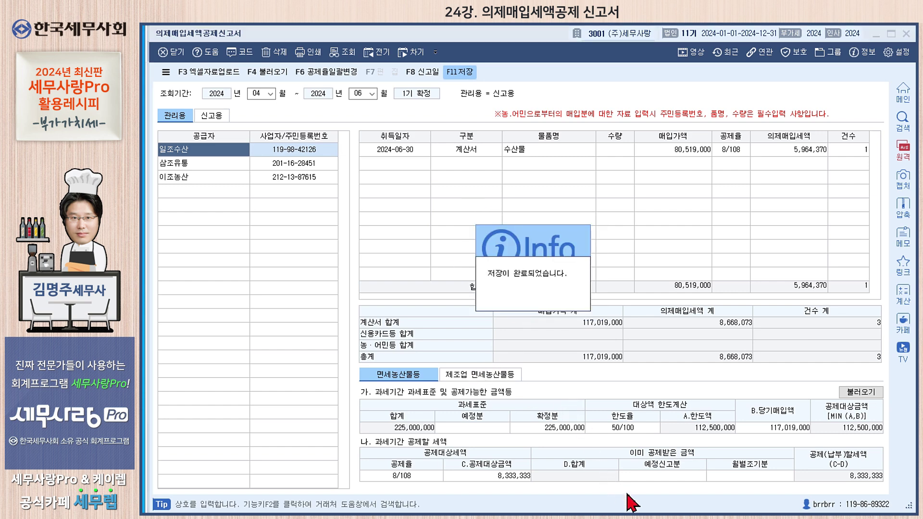
- Open the 부가가치세신고서 for 2024-04-01 to 2024-06-30 as 정기신고 without loading the previously saved data
mouse_move(644, 516)
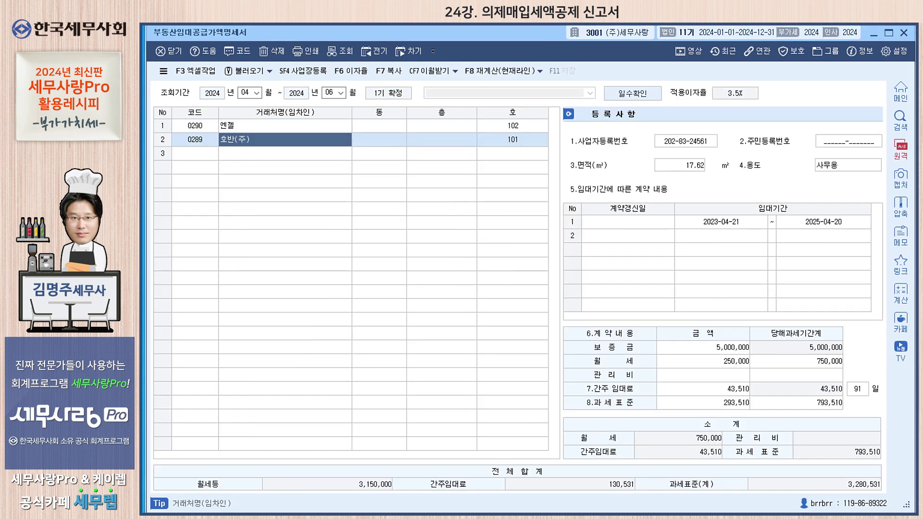
click(529, 476)
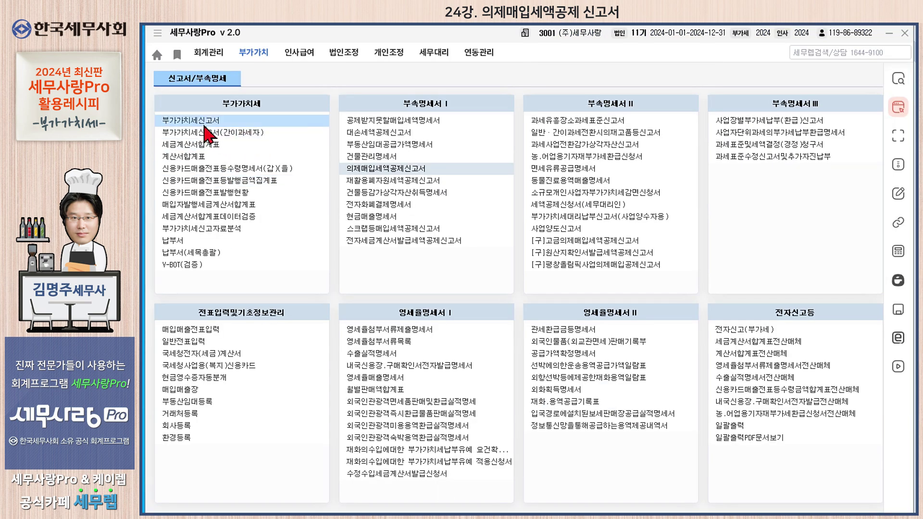
click(366, 169)
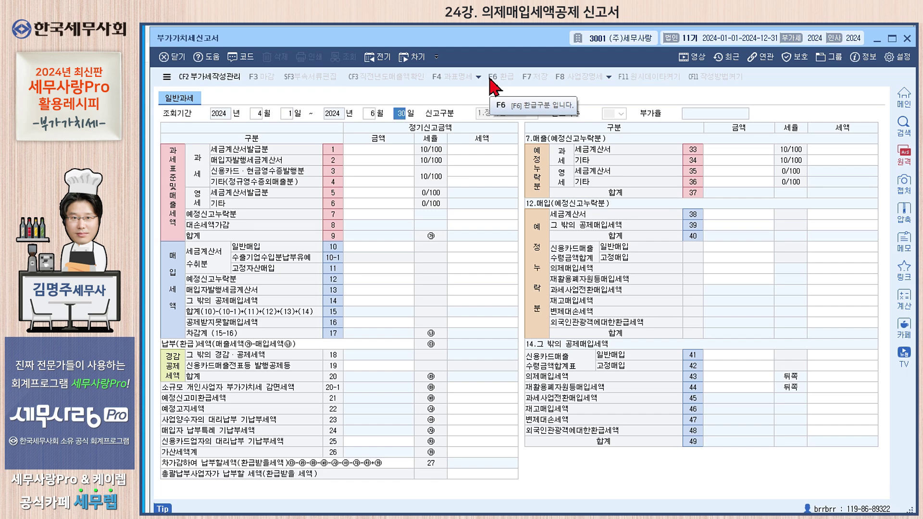
key(Return)
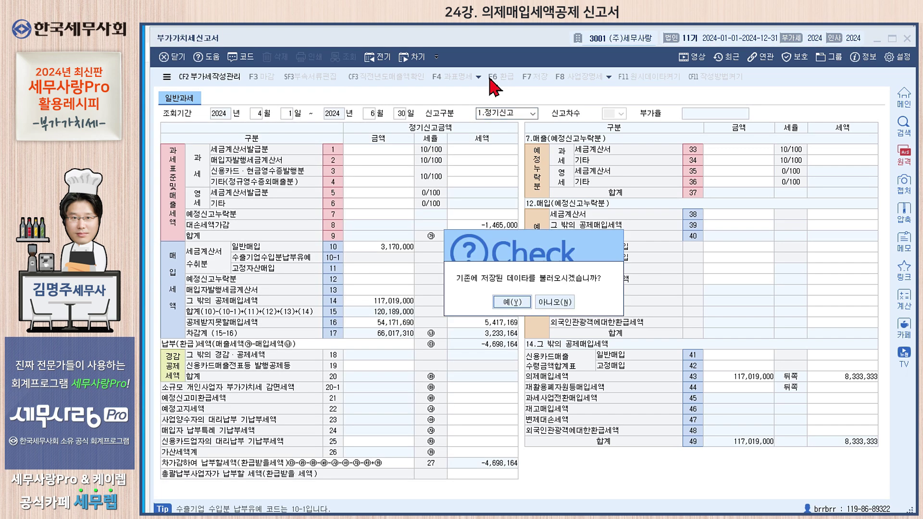
click(554, 302)
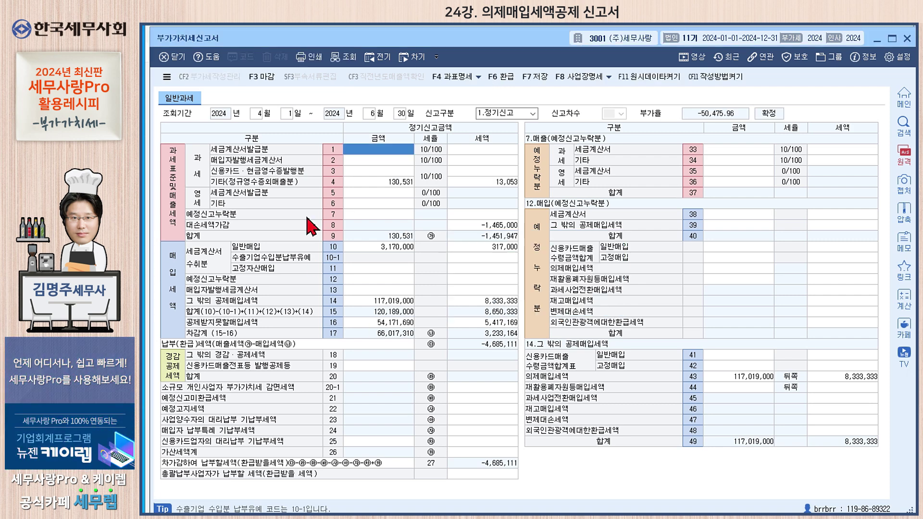
- Check the 공제받지못할매입세액 and 그 밖의 공제매입세액 breakdowns, including the 의제매입세액 amount and tax on line 43
click(388, 324)
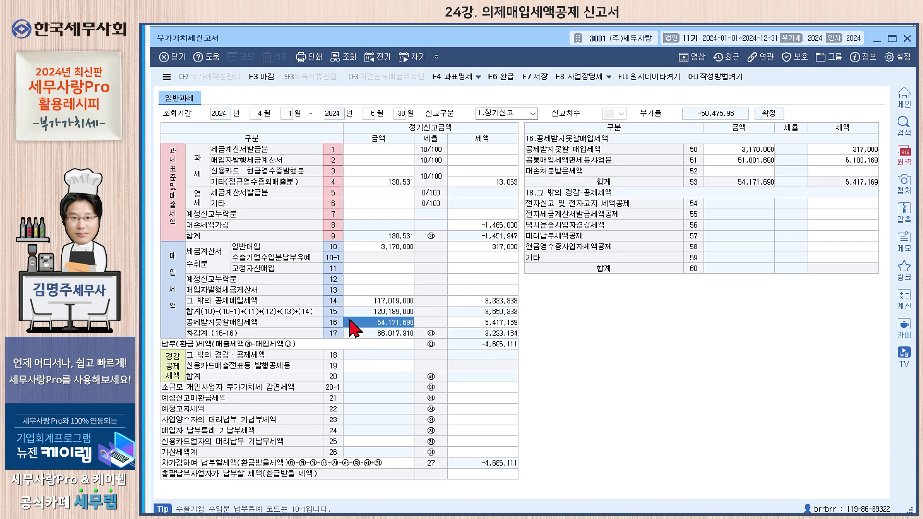
click(378, 301)
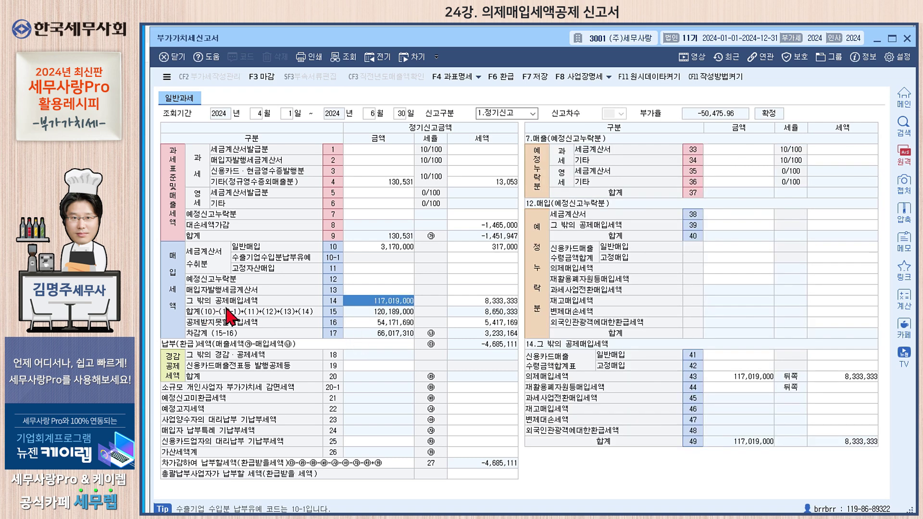
click(760, 380)
click(868, 379)
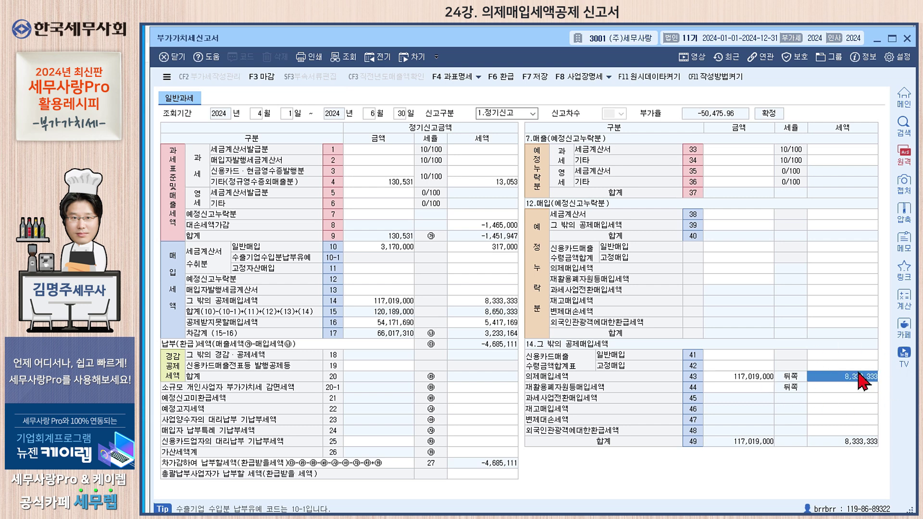